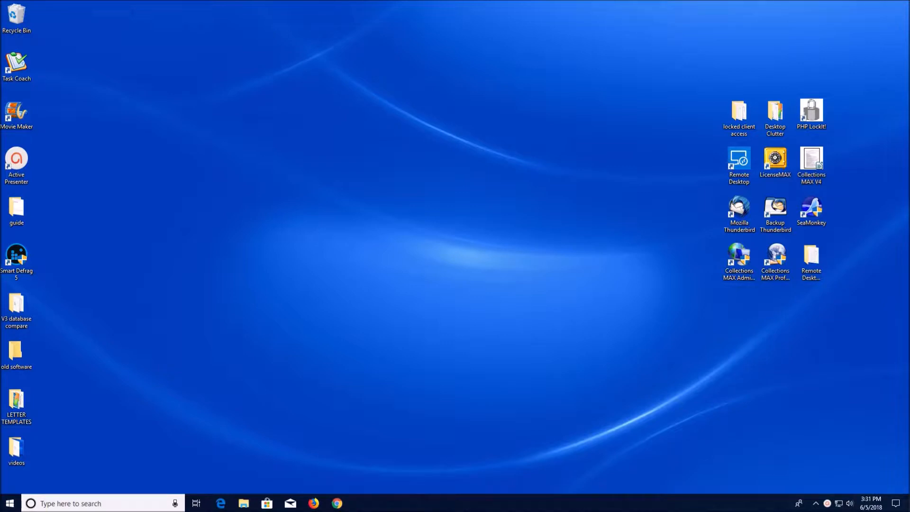
# - Open the DM1 letter template from the recent documents in Word
pyautogui.click(10, 503)
pyautogui.scroll(-15, 98, 402)
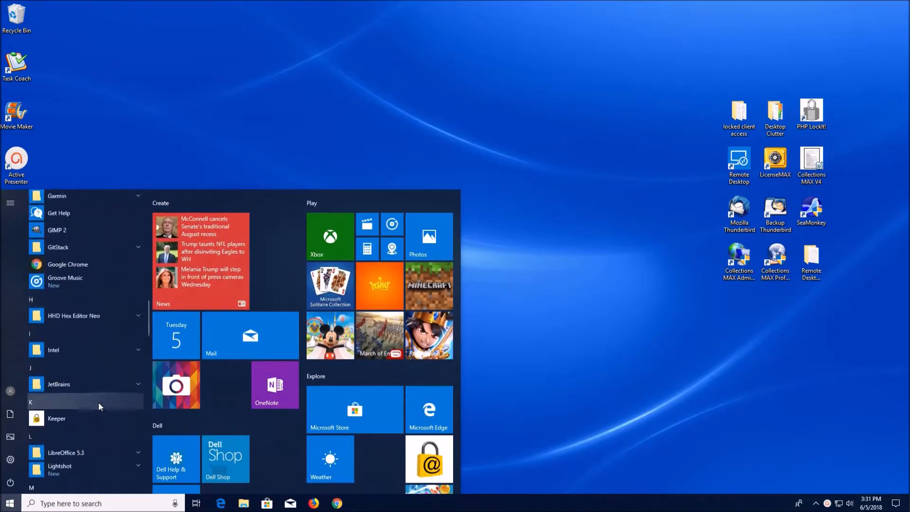
pyautogui.scroll(-15, 98, 402)
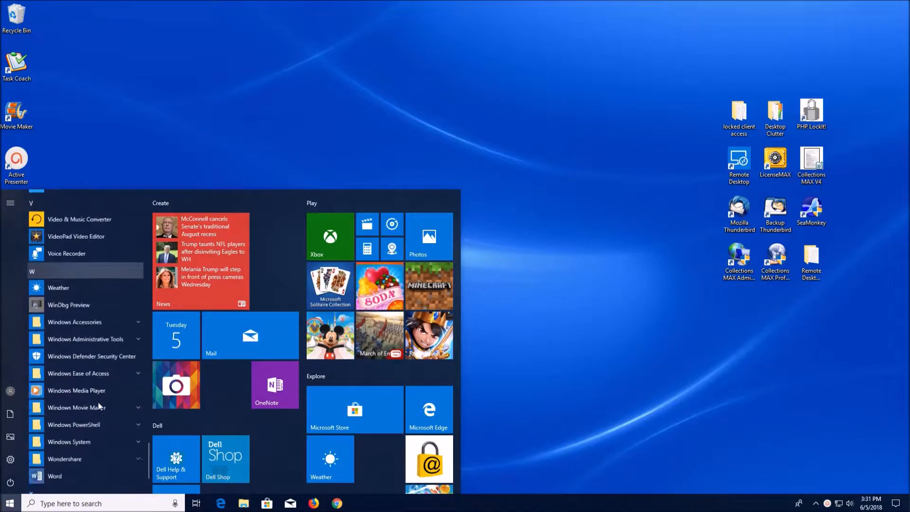
pyautogui.click(76, 470)
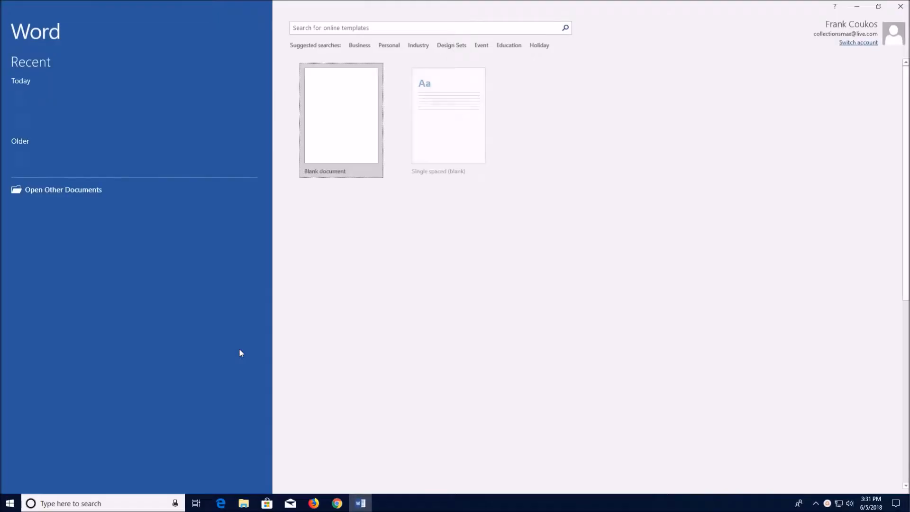
pyautogui.click(98, 105)
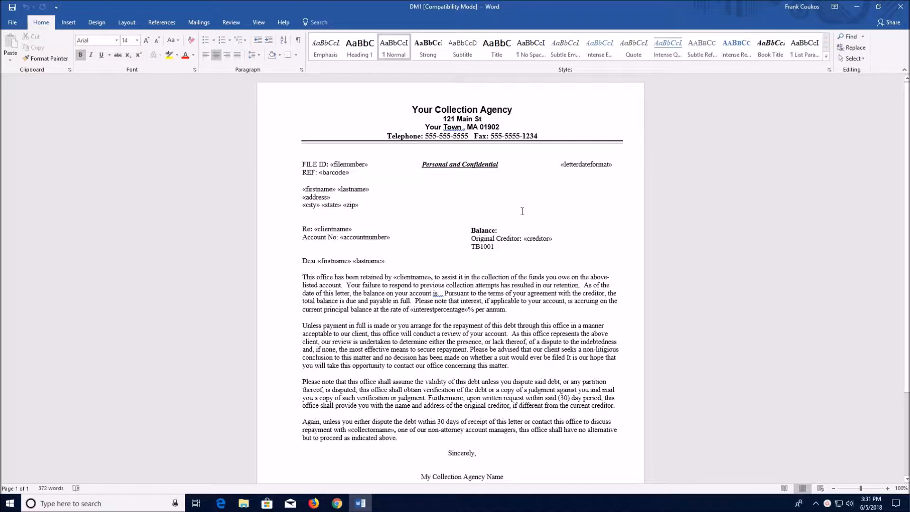
# - Review the merge fields and body text of the DM1 collection letter, and close Word
pyautogui.scroll(-3, 321, 212)
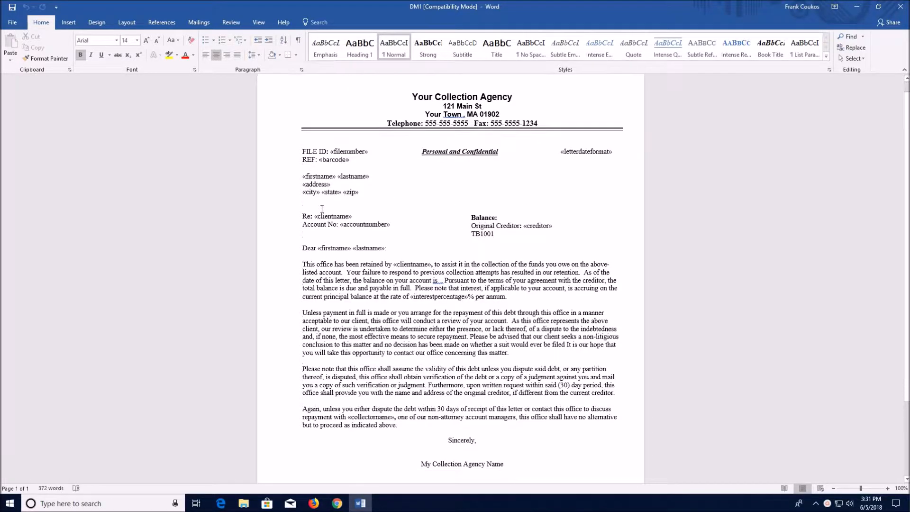
pyautogui.scroll(1, 321, 212)
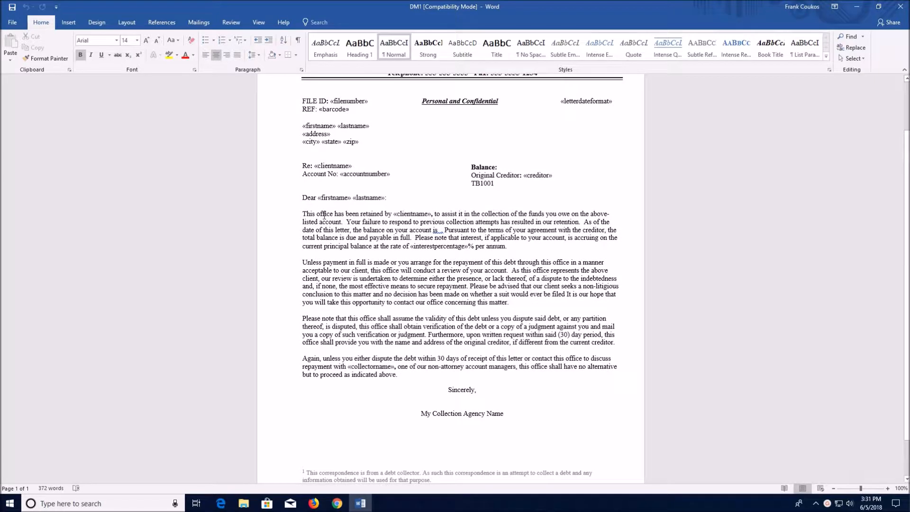
pyautogui.scroll(2, 324, 213)
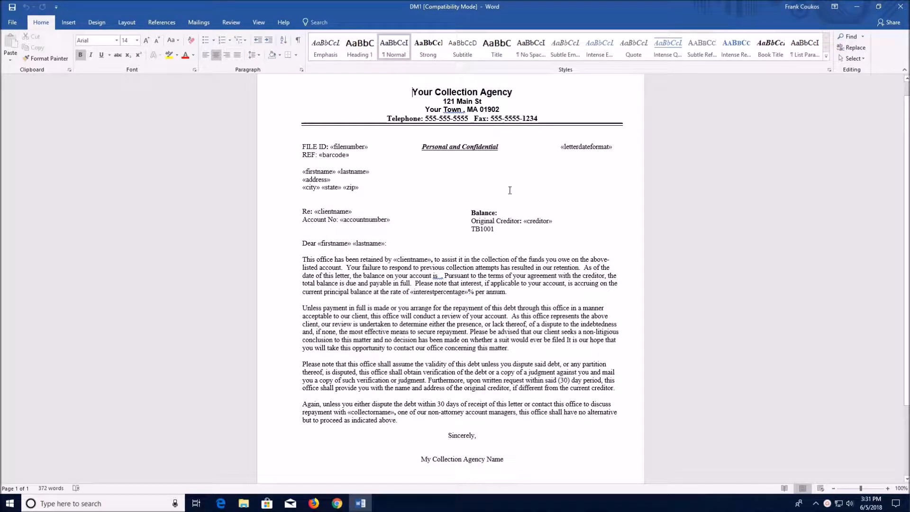
pyautogui.click(907, 7)
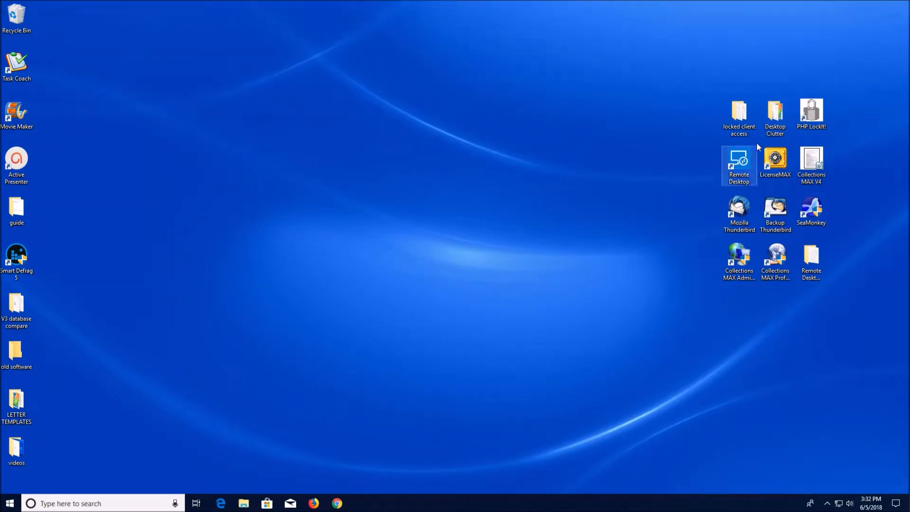
# - Start Collections MAX Administrator and log in to the localhost server as root, entering the account password and the second password
pyautogui.doubleClick(734, 260)
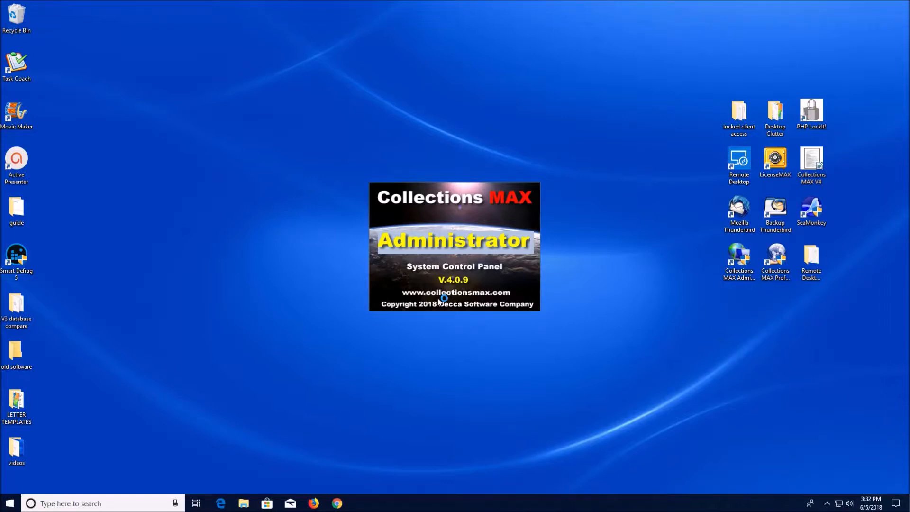
pyautogui.write('******')
pyautogui.press('Return')
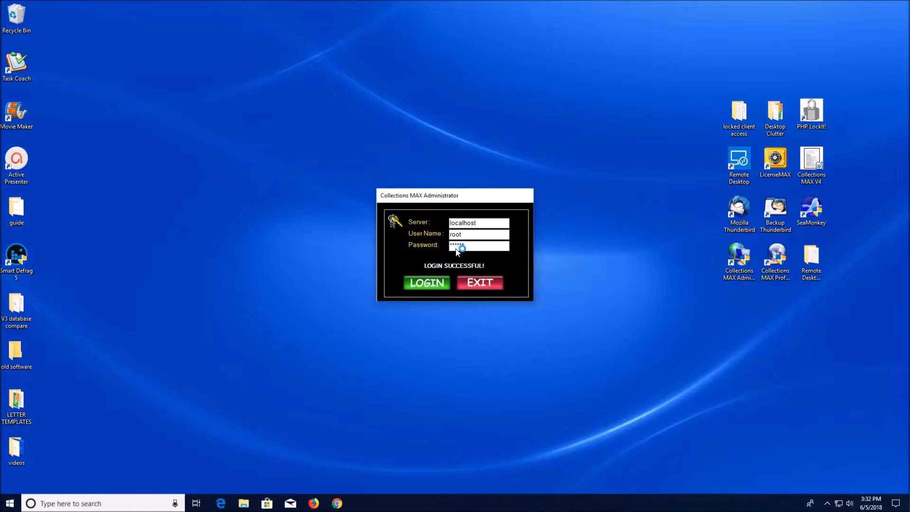
pyautogui.write('*******')
pyautogui.press('Return')
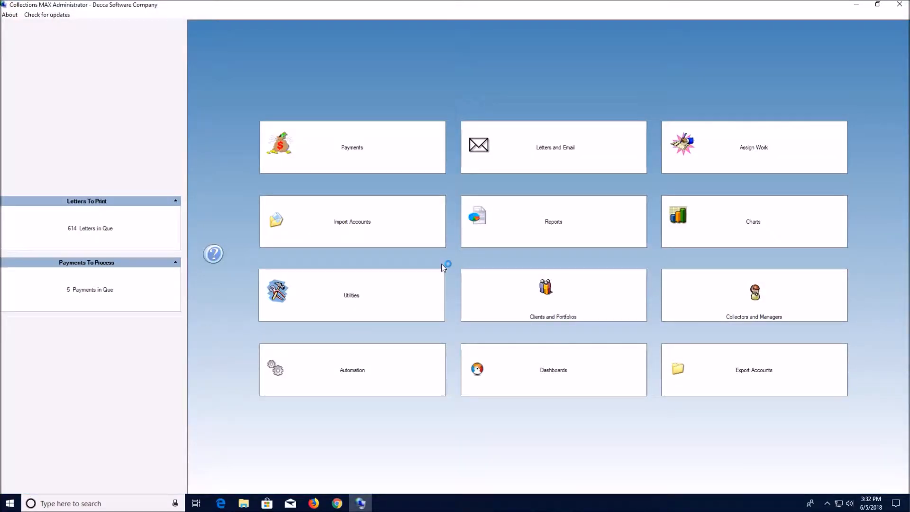
# - In Letter Administration, start a new letter named DM1 with description First Demand Letter, type Standard and category Debtor
pyautogui.click(394, 286)
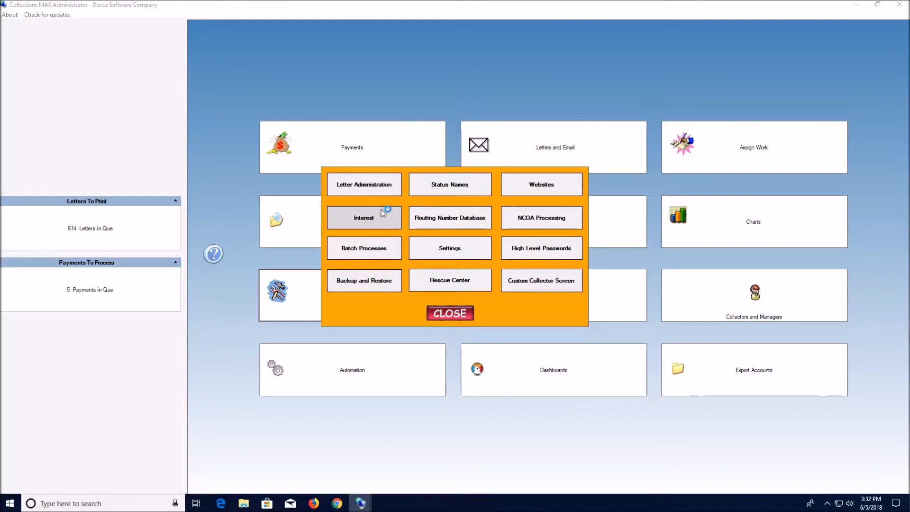
pyautogui.click(377, 186)
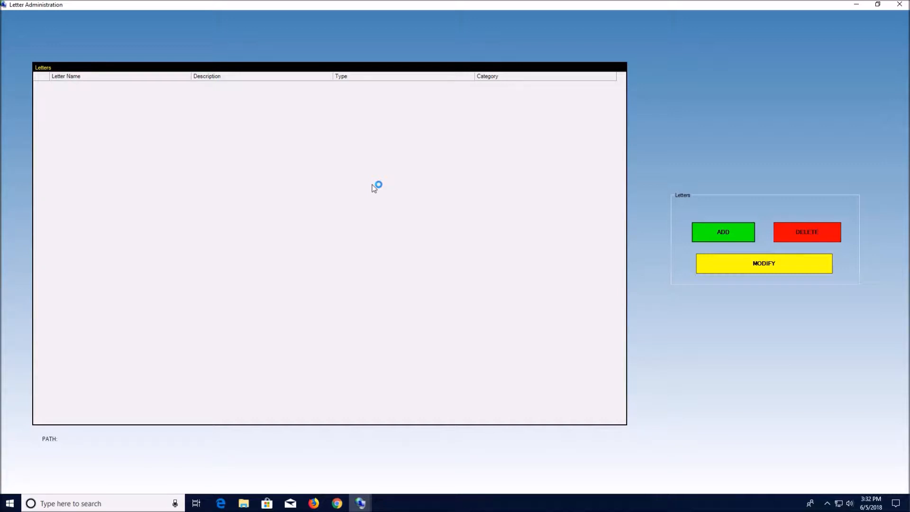
pyautogui.click(711, 230)
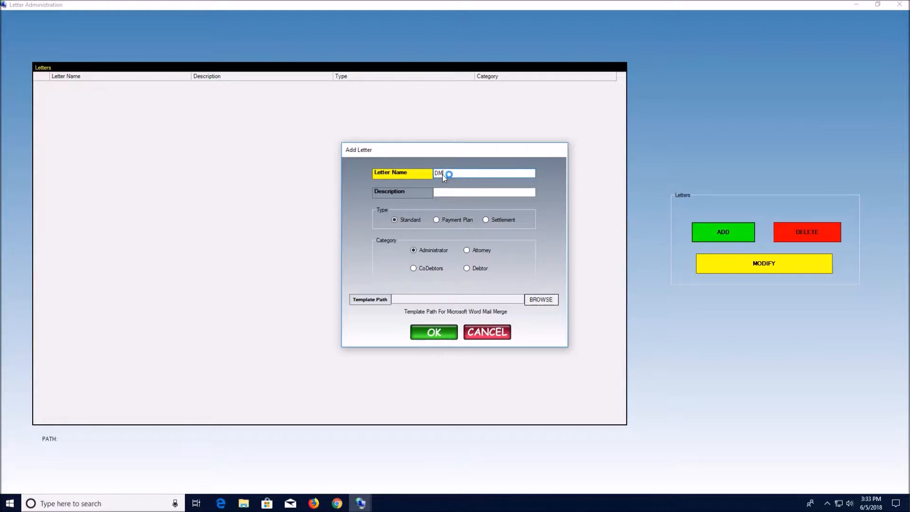
pyautogui.click(455, 190)
pyautogui.write('First Demand Letter')
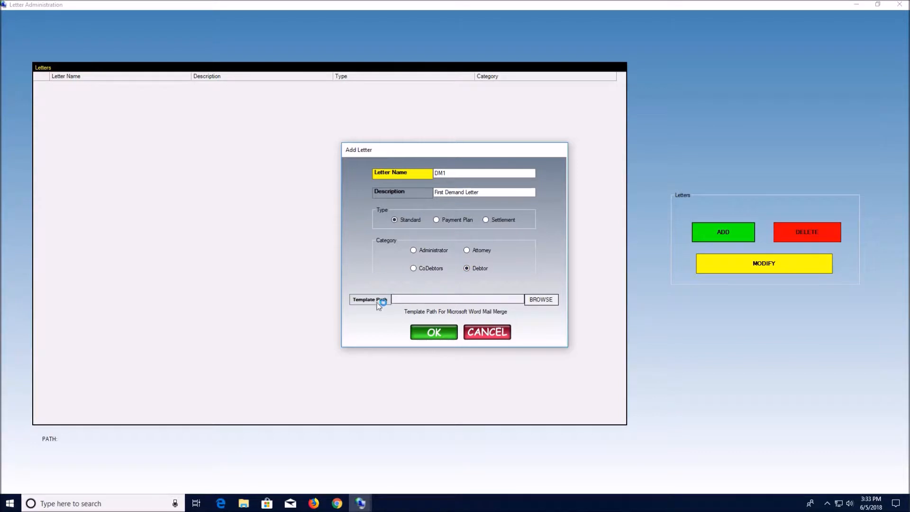
# - Set the new letter's template path to the DM1 Word file in the LETTER TEMPLATES folder, save the letter and close Letter Administration
pyautogui.click(544, 300)
pyautogui.click(391, 298)
pyautogui.click(540, 300)
pyautogui.doubleClick(555, 237)
pyautogui.click(782, 383)
pyautogui.click(769, 400)
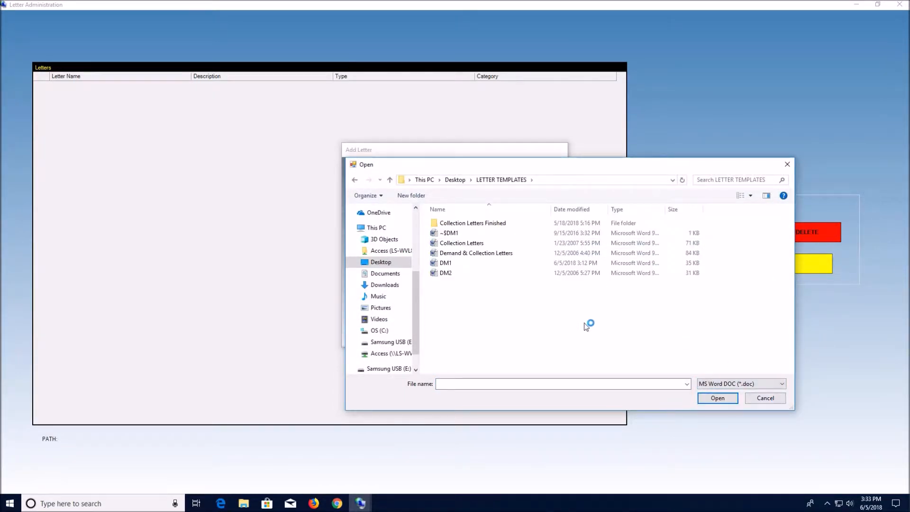
pyautogui.click(438, 263)
pyautogui.doubleClick(437, 263)
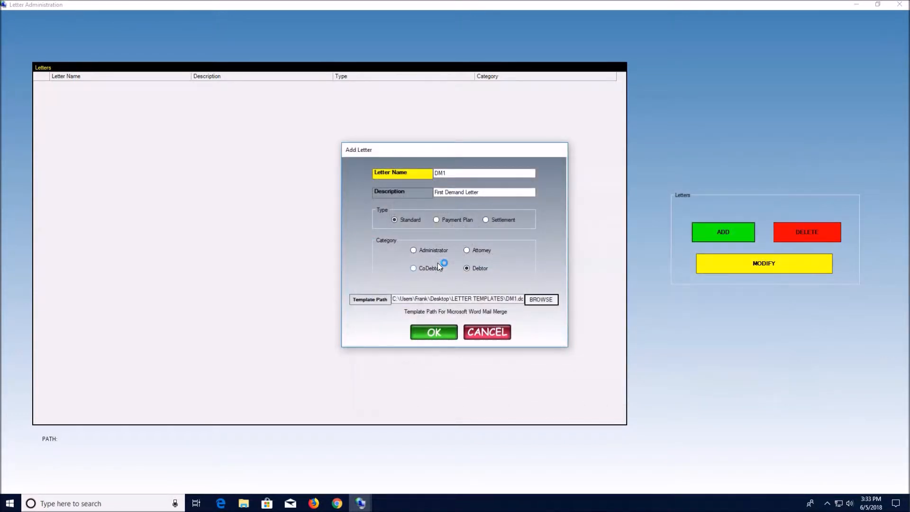
pyautogui.click(433, 331)
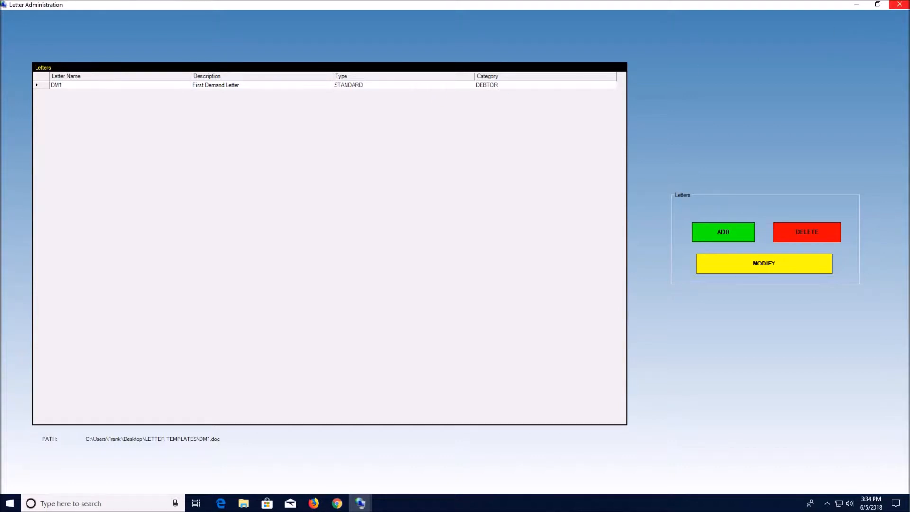
pyautogui.click(902, 5)
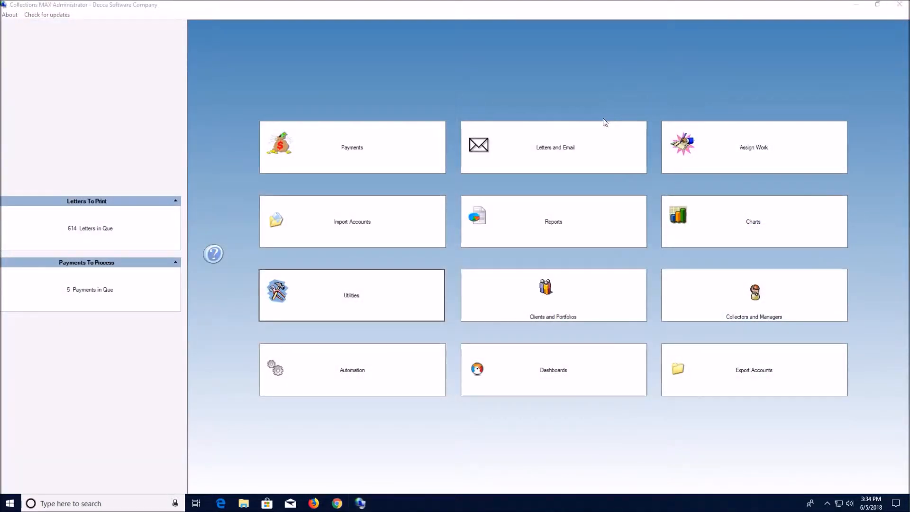
# - In the letter scheduling window, load the accounts of Client1's Portfolio1
pyautogui.click(593, 136)
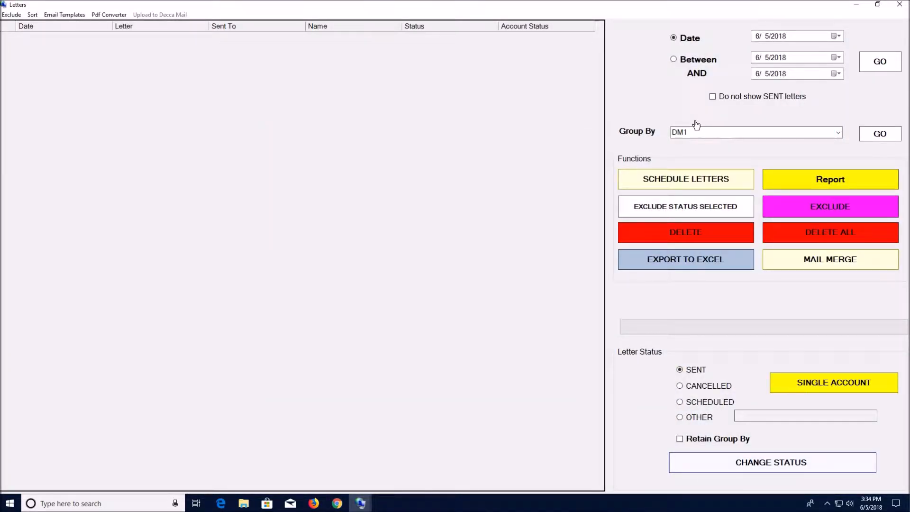
pyautogui.click(680, 181)
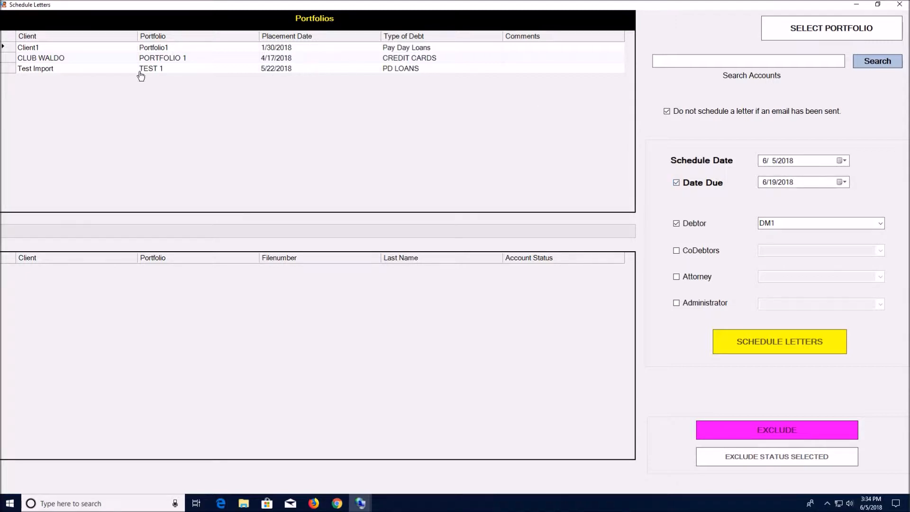
pyautogui.click(7, 51)
pyautogui.click(9, 59)
pyautogui.click(9, 69)
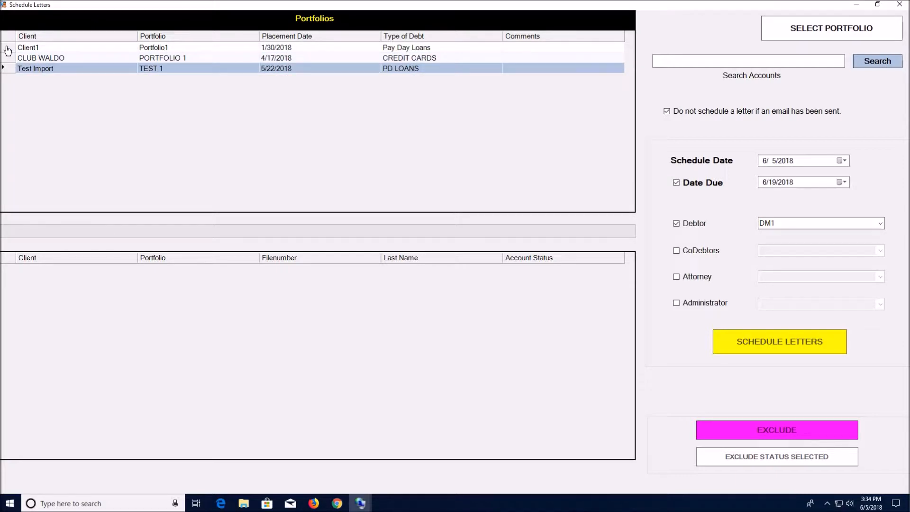
pyautogui.click(7, 50)
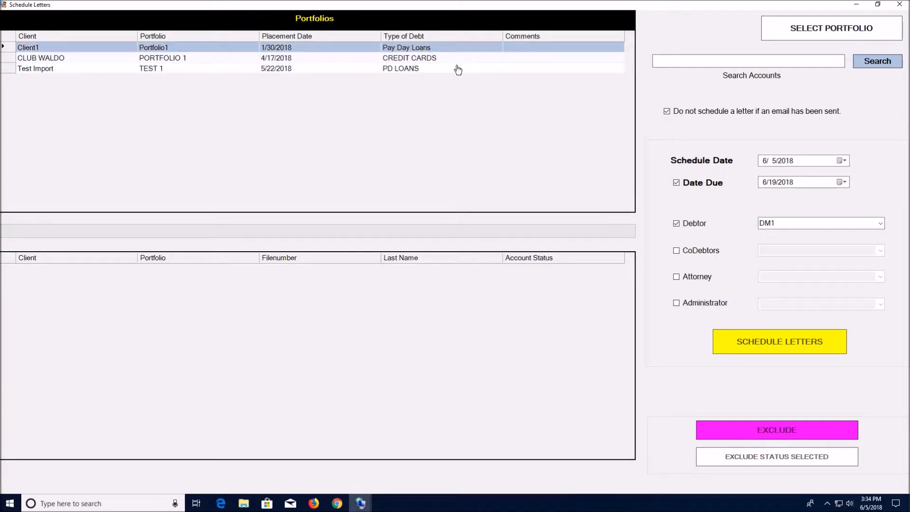
pyautogui.click(801, 26)
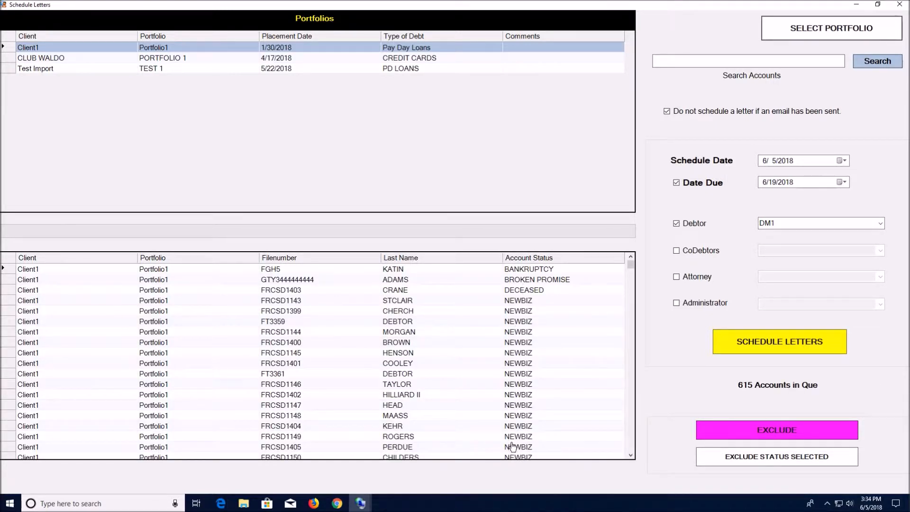
# - Exclude the accounts with BANKRUPTCY, BROKEN PROMISE and DECEASED status at the start of the account list
pyautogui.moveTo(631, 267)
pyautogui.mouseDown()
pyautogui.moveTo(635, 443)
pyautogui.moveTo(633, 262)
pyautogui.mouseUp()
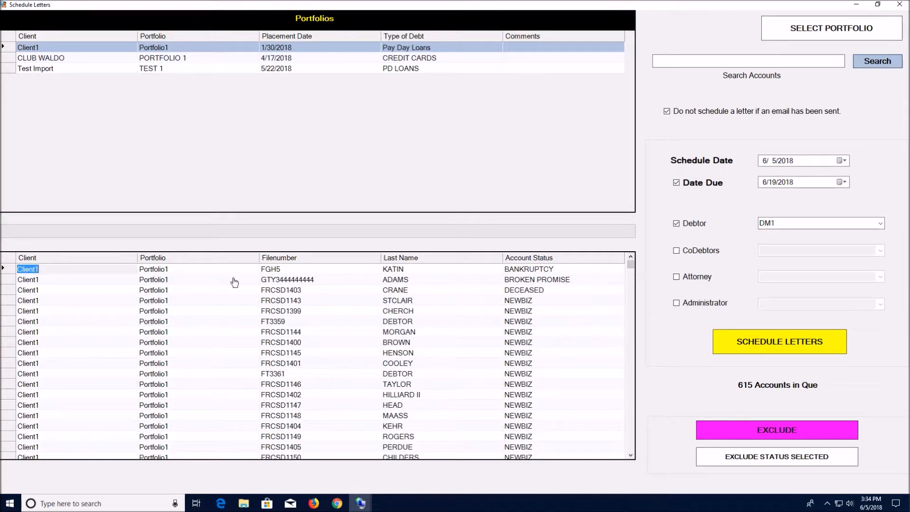
pyautogui.click(10, 273)
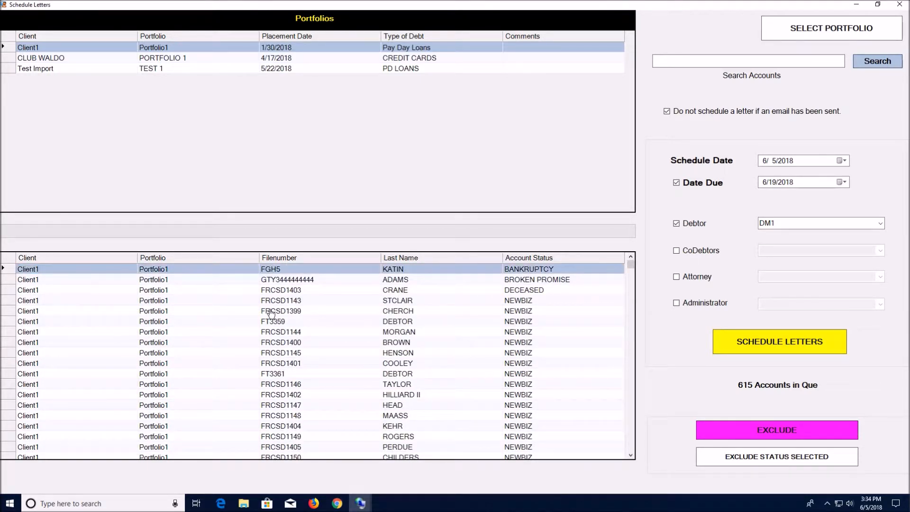
pyautogui.click(747, 430)
pyautogui.click(748, 430)
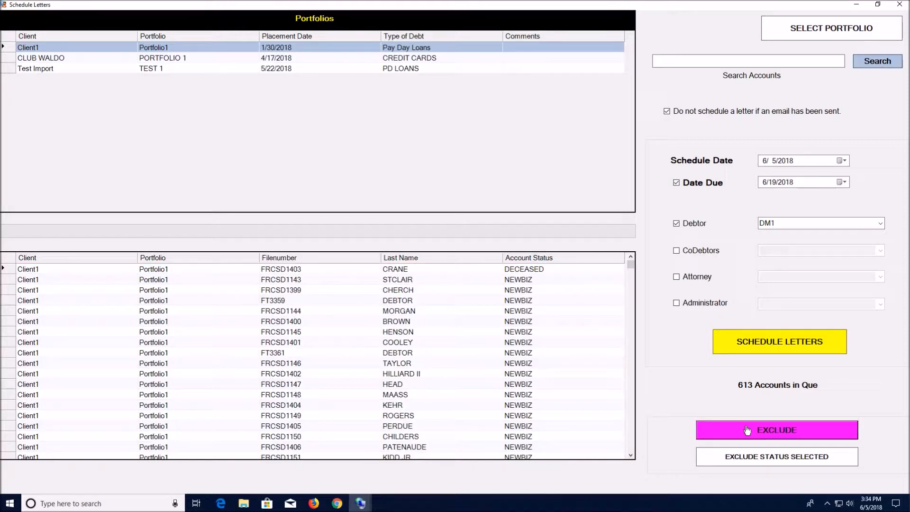
pyautogui.click(747, 430)
# - Exclude the PROMISE TO PAY account at the end of the account list
pyautogui.moveTo(631, 267); pyautogui.dragTo(630, 448)
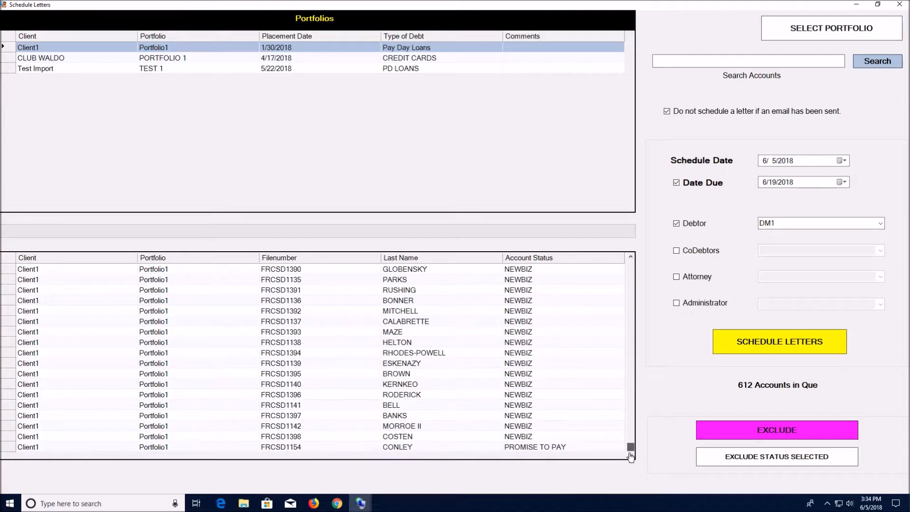
pyautogui.click(11, 448)
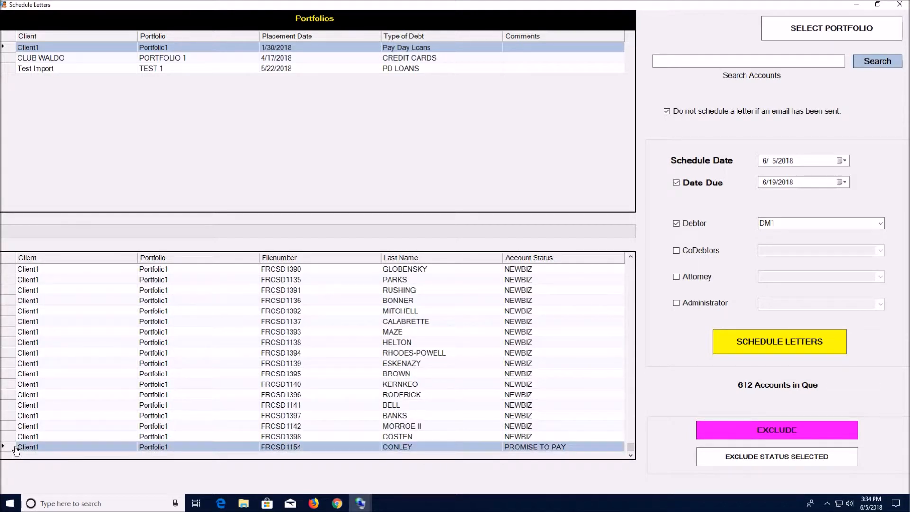
pyautogui.click(759, 431)
pyautogui.moveTo(631, 448); pyautogui.dragTo(620, 262)
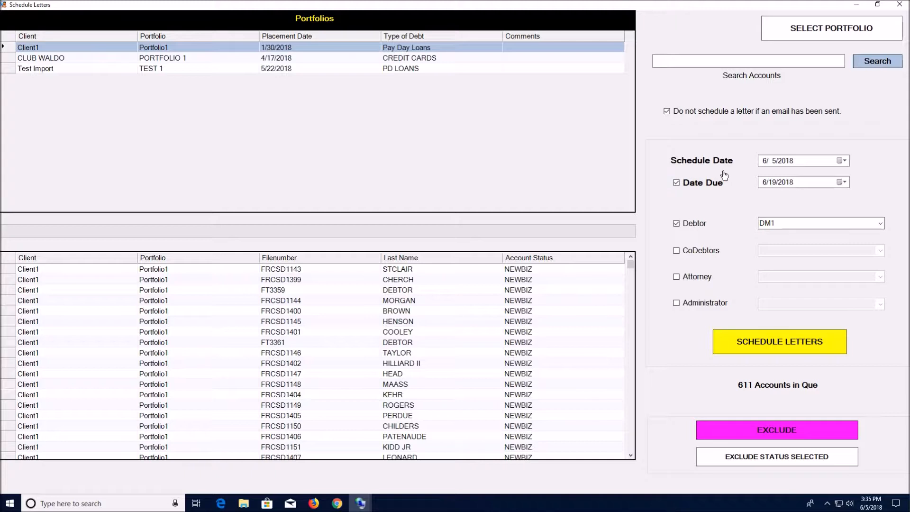
# - Schedule the DM1 debtor letter for the listed accounts on 6/5/2018 with due date 6/19/2018, and return to the Letters window
pyautogui.click(845, 162)
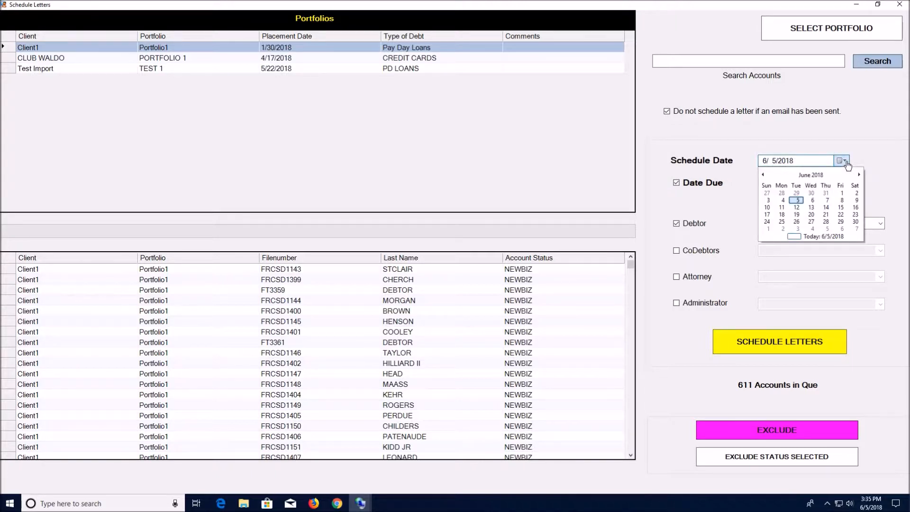
pyautogui.click(844, 162)
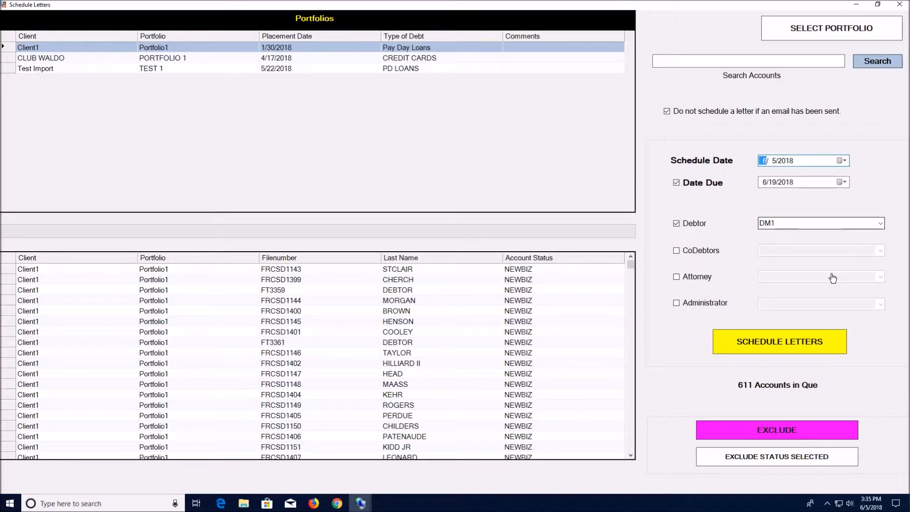
pyautogui.click(783, 349)
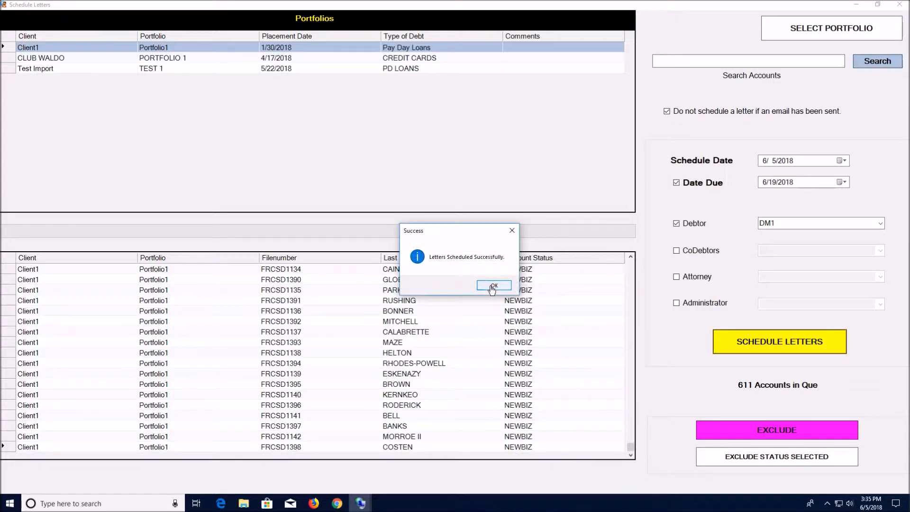
pyautogui.click(493, 286)
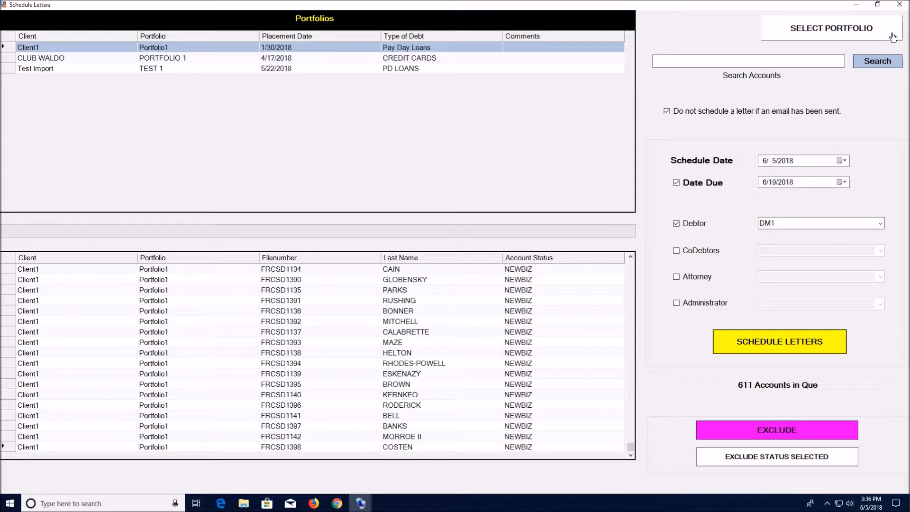
pyautogui.click(900, 4)
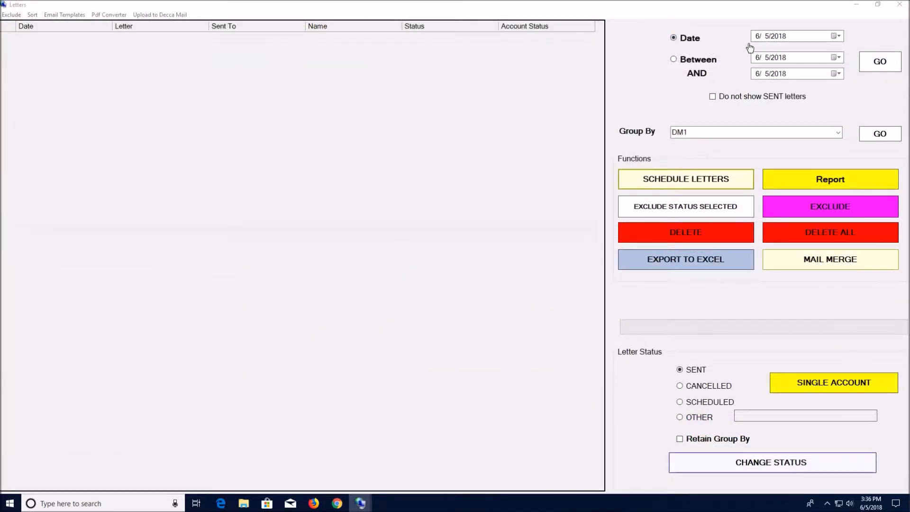
# - List the letters dated 6/5/2018 and export them to an Excel file named datasource1 on the Desktop
pyautogui.click(876, 64)
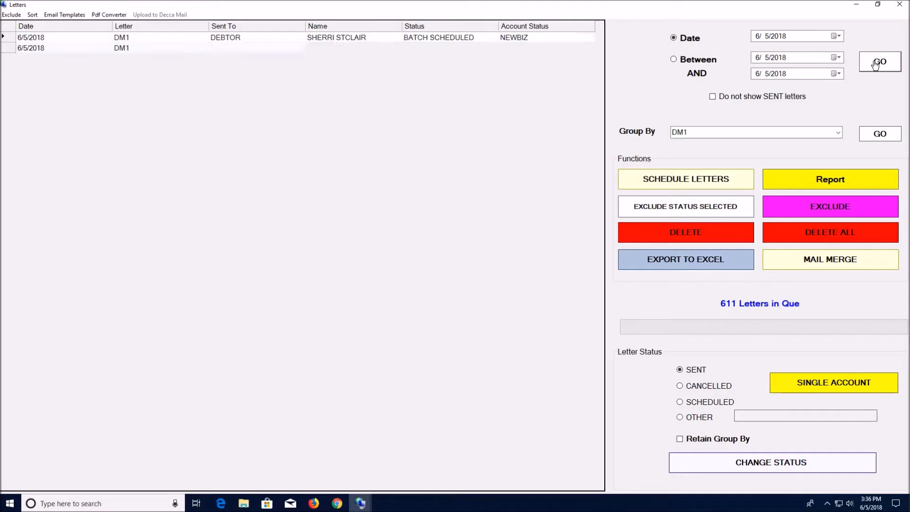
pyautogui.moveTo(600, 42)
pyautogui.mouseDown()
pyautogui.moveTo(601, 401)
pyautogui.moveTo(587, 258)
pyautogui.moveTo(597, 43)
pyautogui.mouseUp()
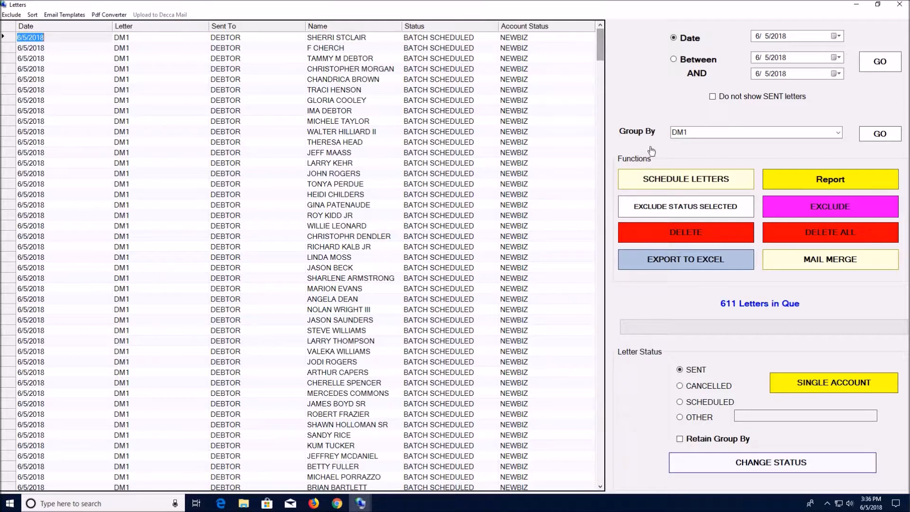
pyautogui.click(689, 264)
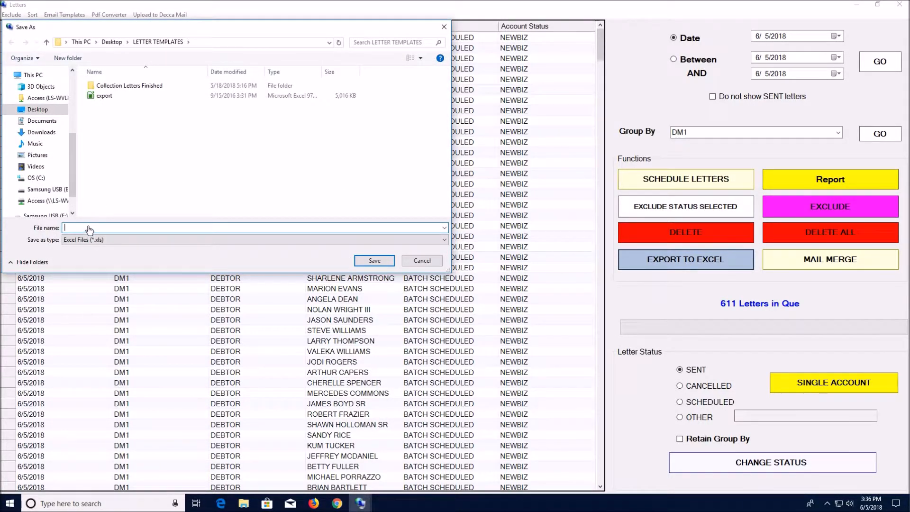
pyautogui.write('datasource1')
pyautogui.click(35, 109)
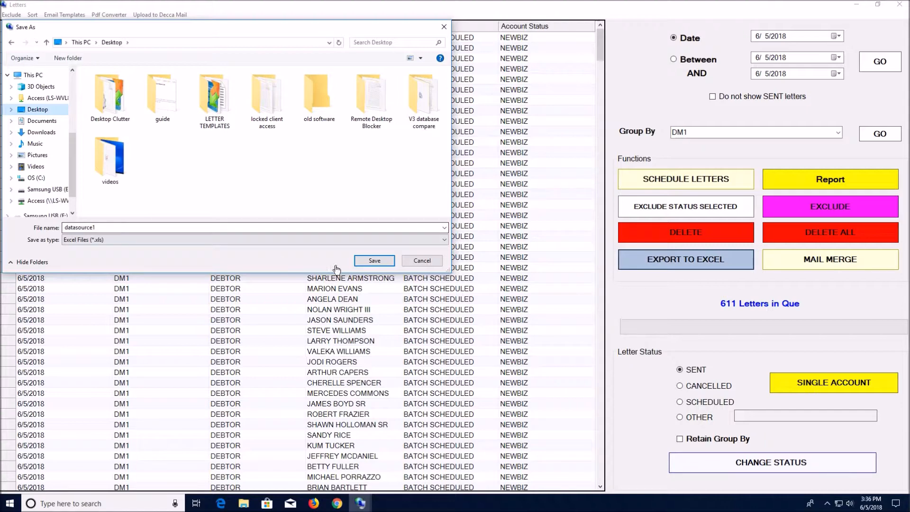
pyautogui.click(374, 261)
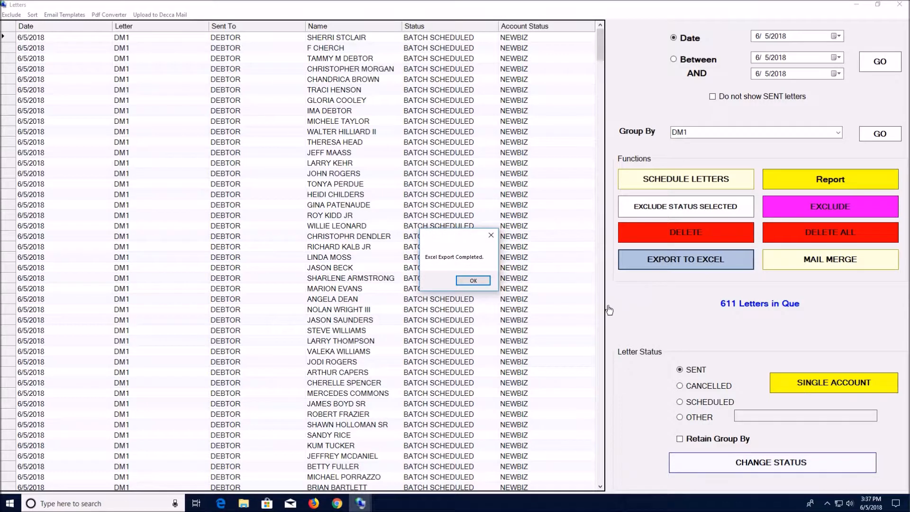
pyautogui.click(470, 281)
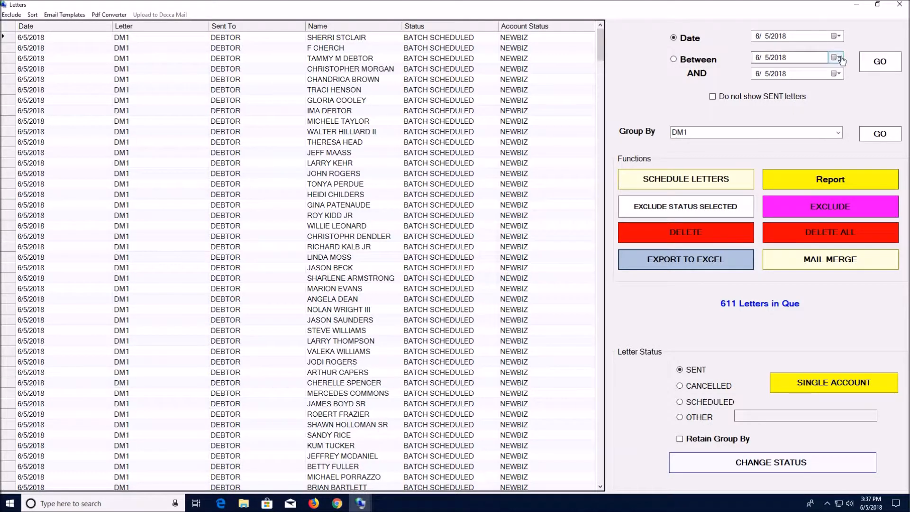
# - Close the Letters window, minimize the administrator program, and open the DM1 letter template in Word
pyautogui.click(900, 8)
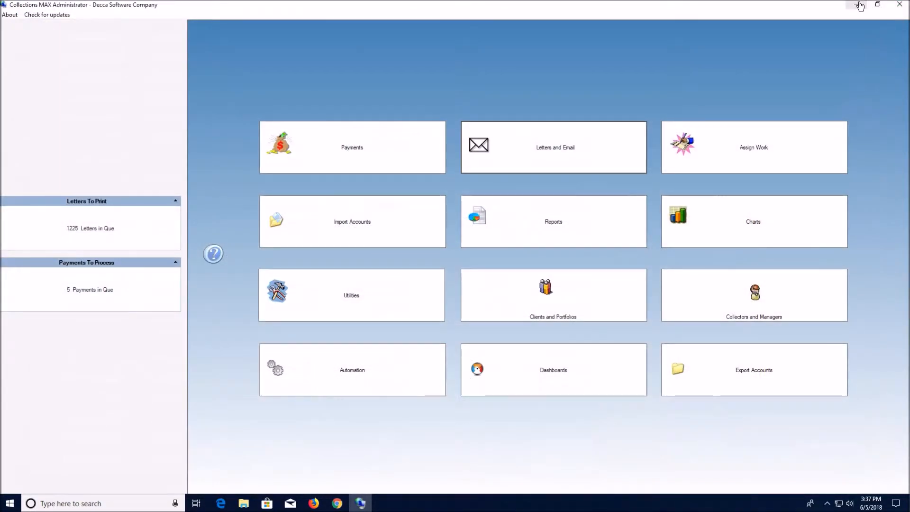
pyautogui.click(860, 5)
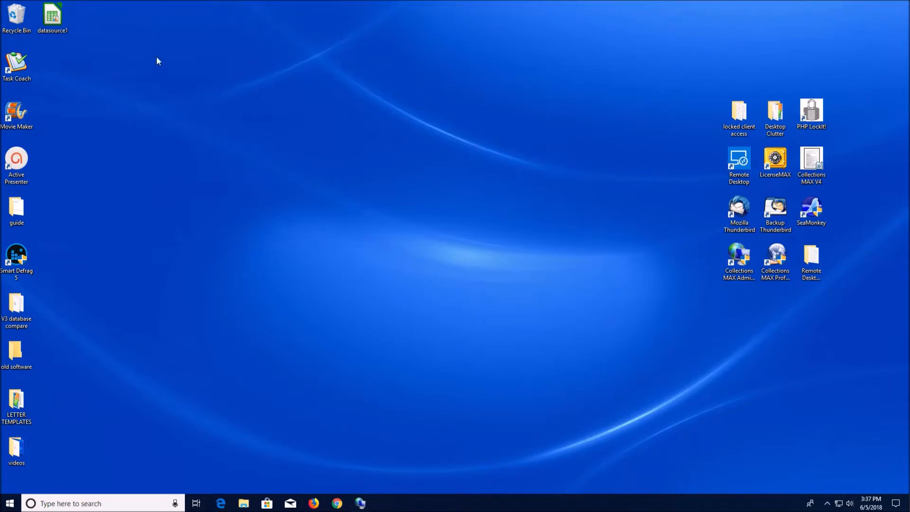
pyautogui.click(56, 18)
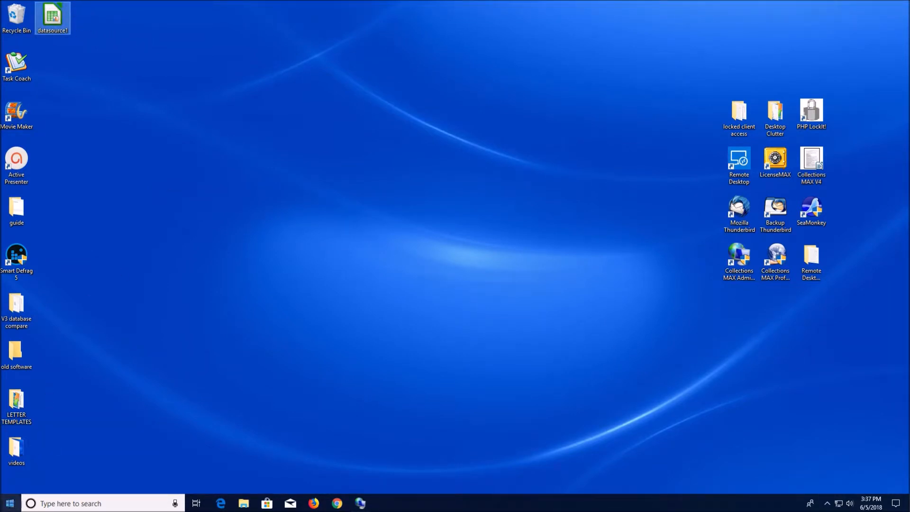
pyautogui.click(9, 503)
pyautogui.scroll(-15, 118, 388)
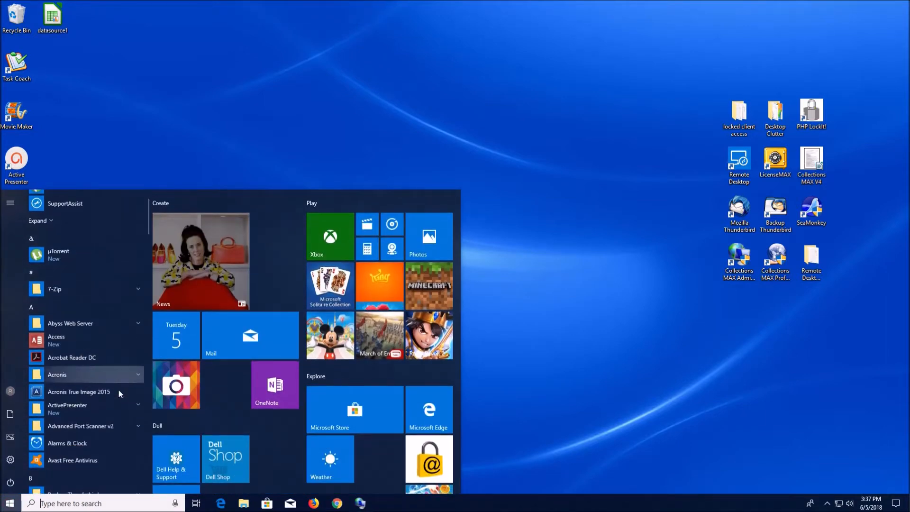
pyautogui.scroll(-10, 116, 395)
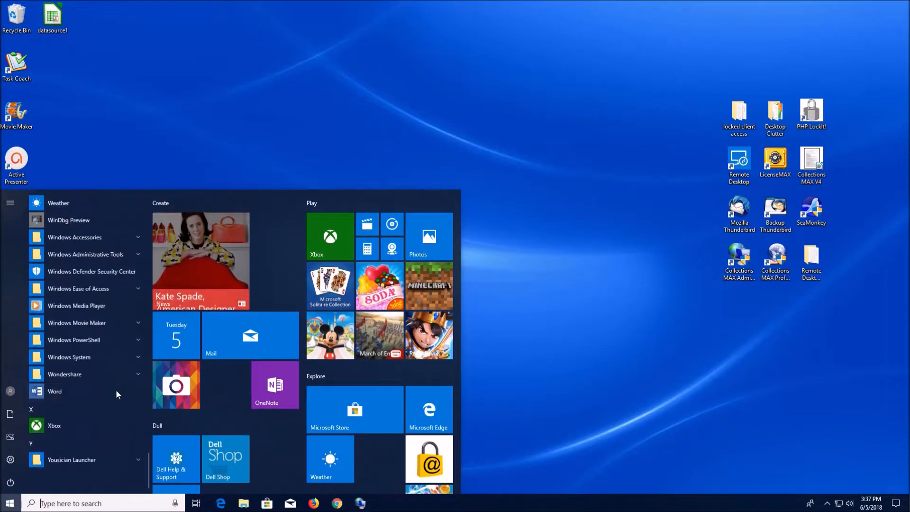
pyautogui.click(96, 391)
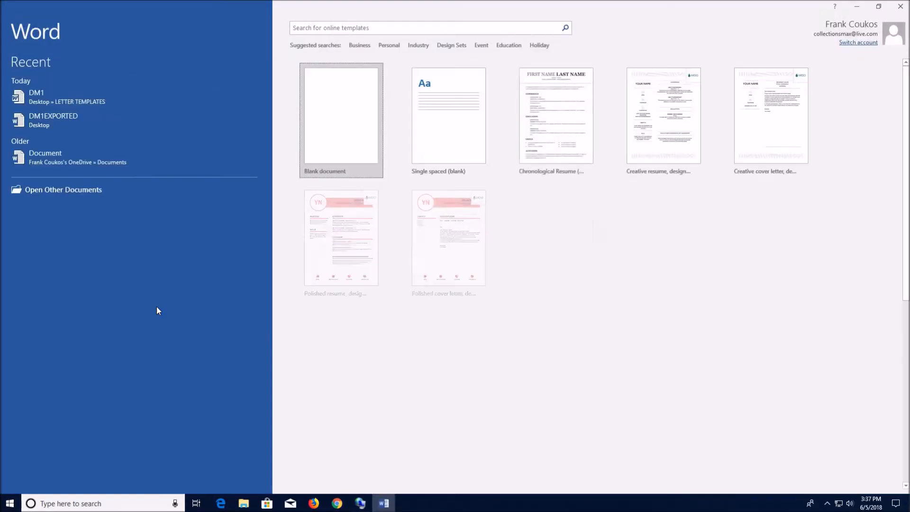
pyautogui.click(78, 101)
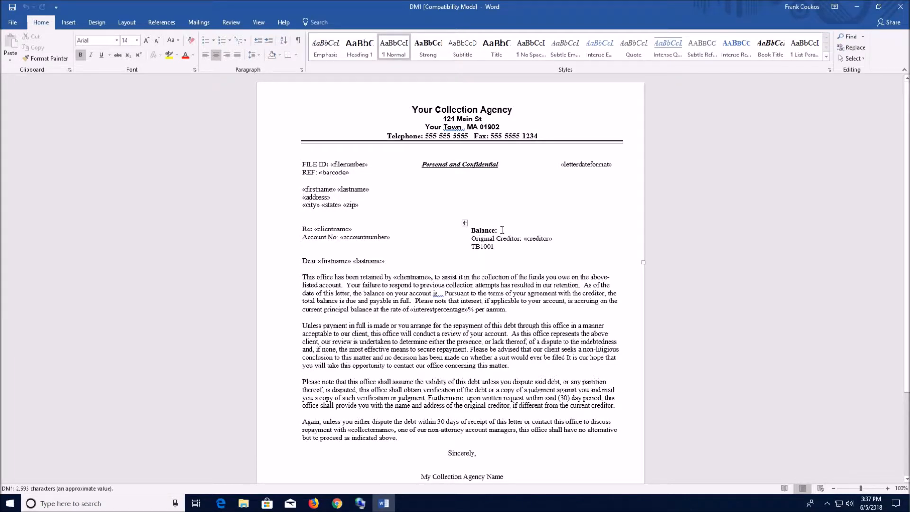
# - Place the cursor after "Balance:" and attach Sheet1$ of the Desktop file datasource1 as the existing recipient list, with column headers in its first row
pyautogui.click(502, 230)
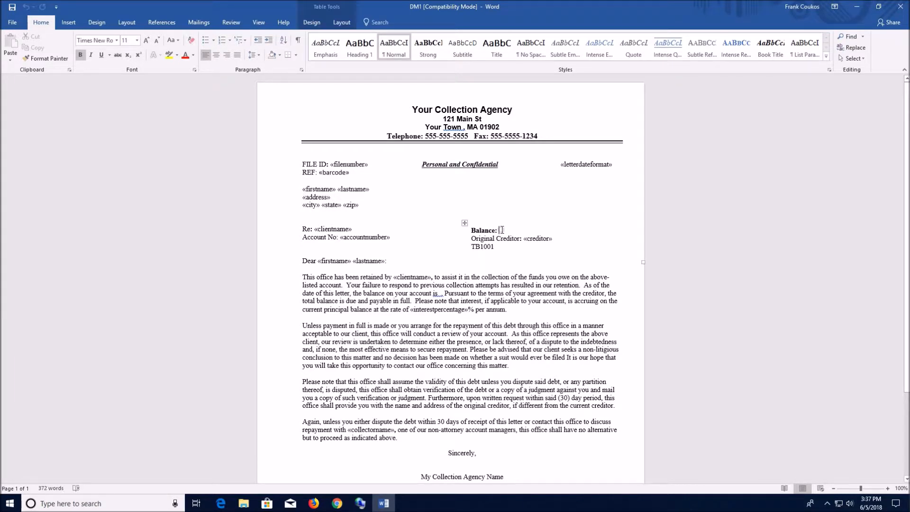
pyautogui.click(198, 22)
pyautogui.click(95, 44)
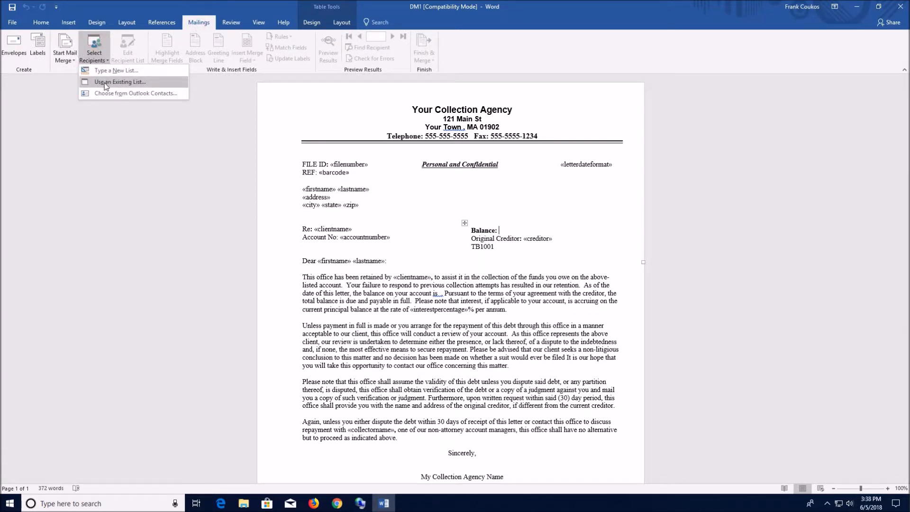
pyautogui.click(105, 83)
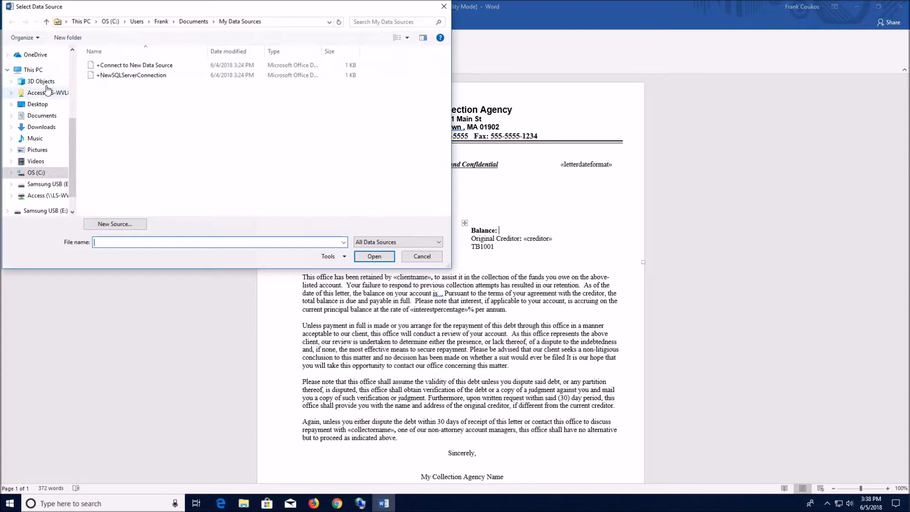
pyautogui.click(37, 104)
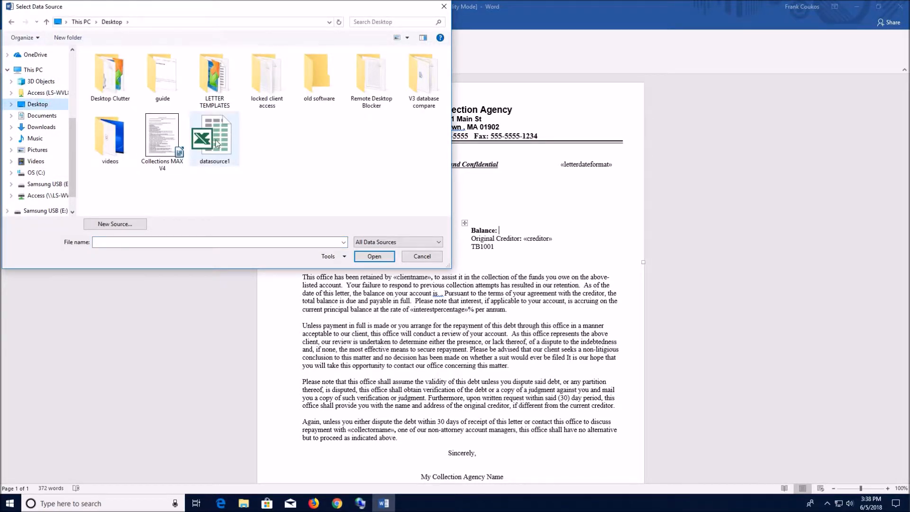
pyautogui.doubleClick(212, 143)
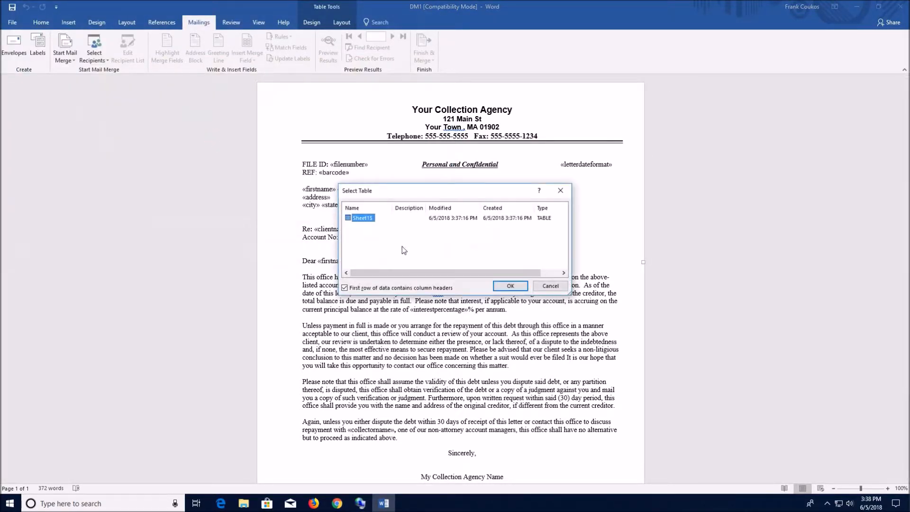
pyautogui.click(510, 286)
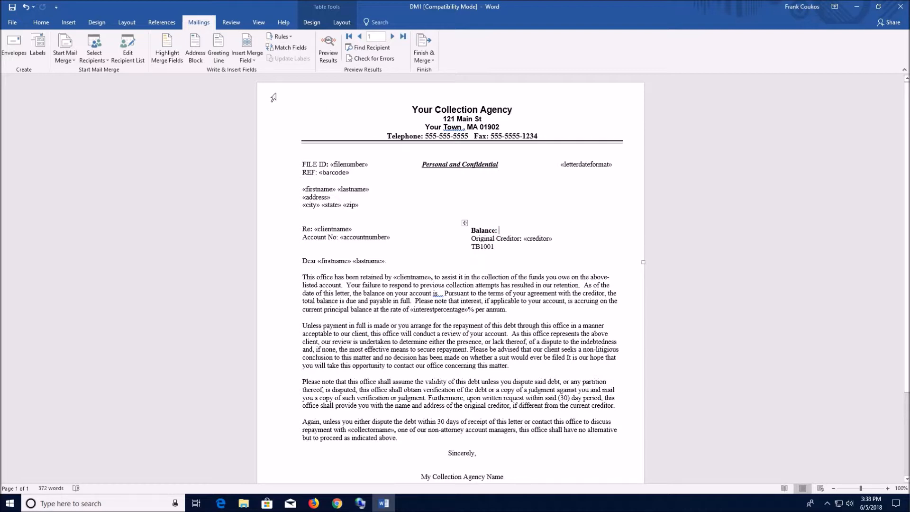
# - Insert the currentbalanceformat merge field after "Balance:" and after "the balance on your account is" in the first paragraph, removing the extra space there
pyautogui.click(256, 60)
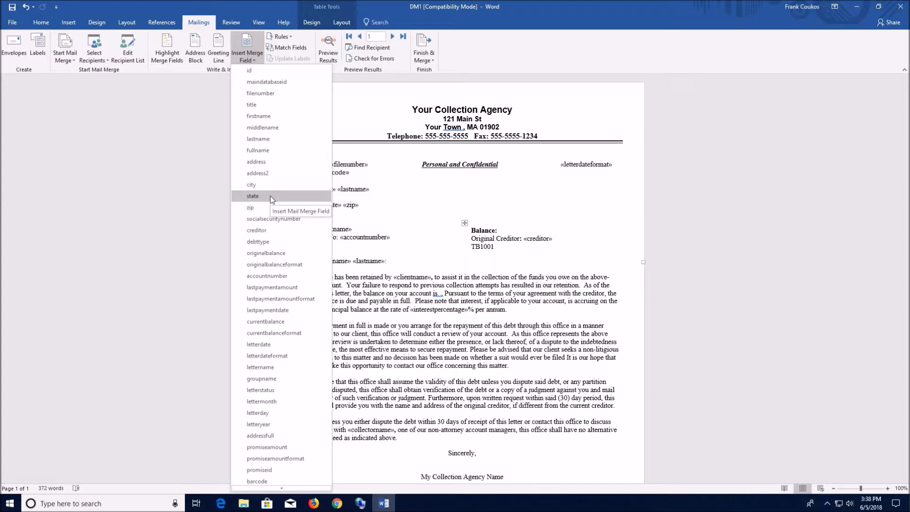
pyautogui.click(275, 333)
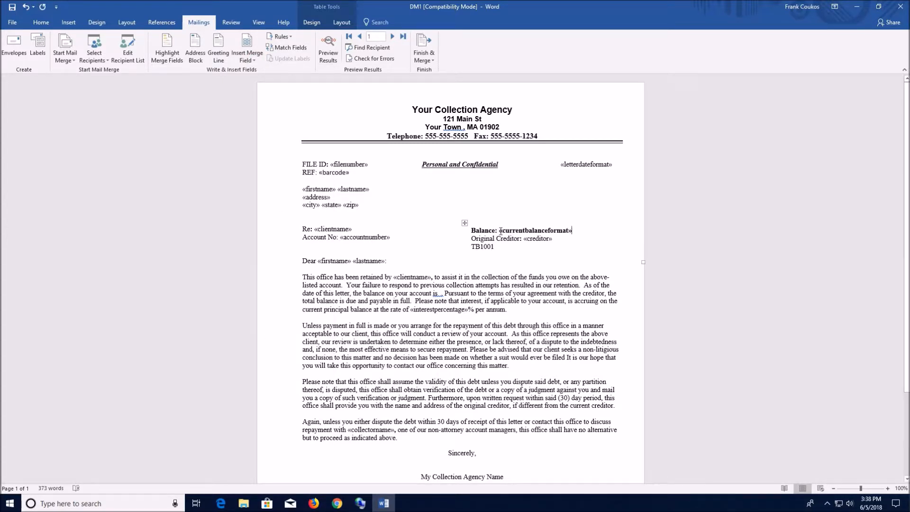
pyautogui.click(439, 293)
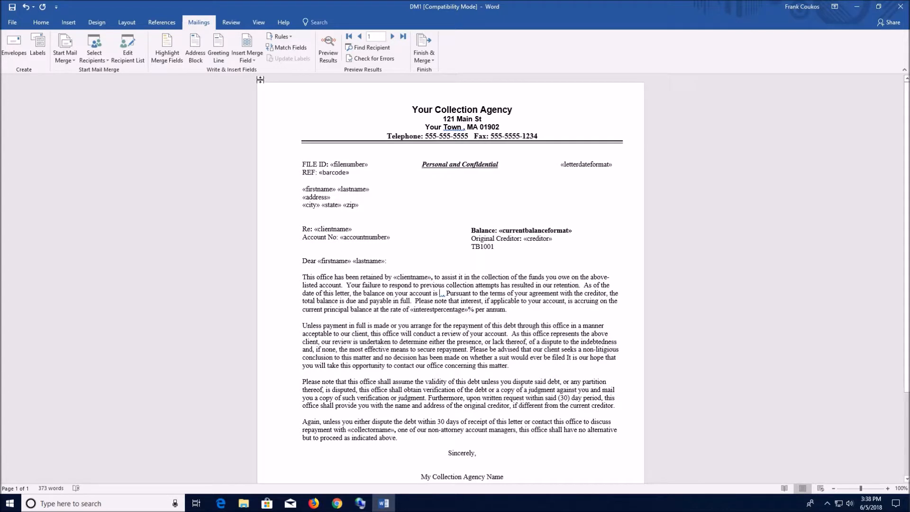
pyautogui.click(254, 56)
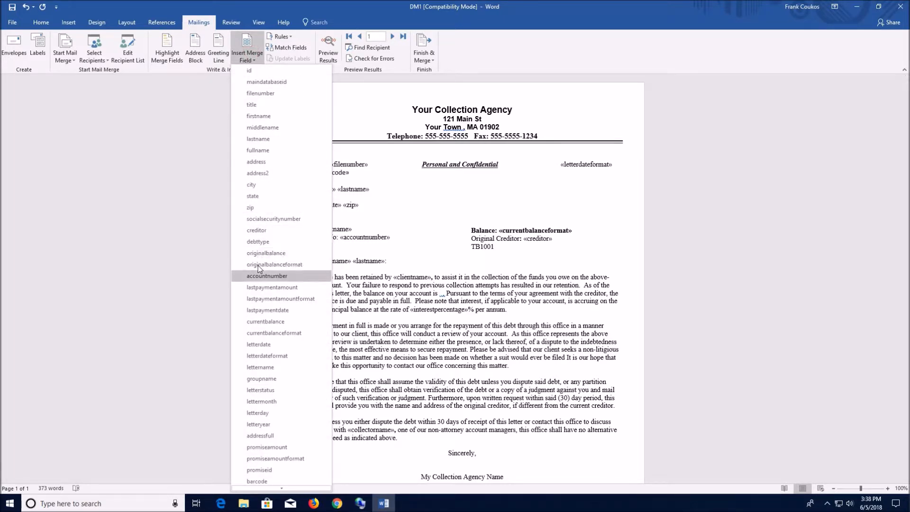
pyautogui.click(263, 332)
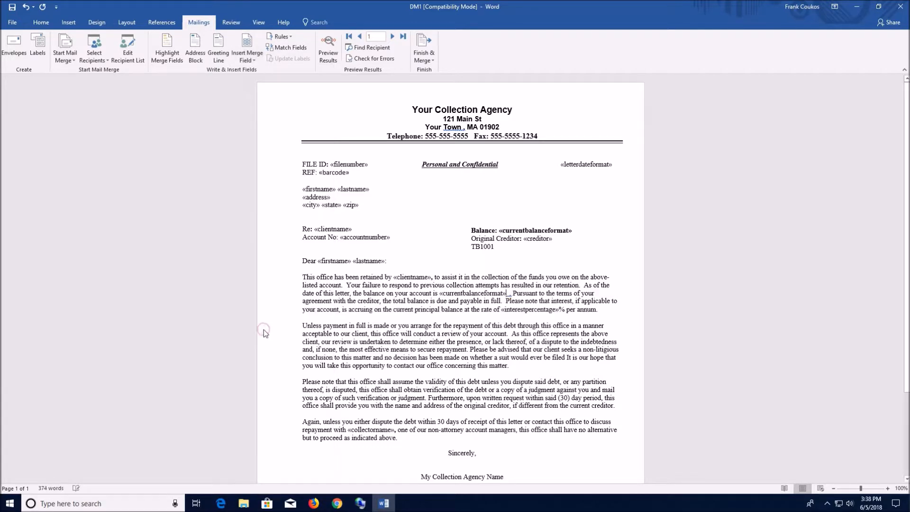
pyautogui.press('Delete')
pyautogui.click(382, 317)
# - Insert the address2 merge field after the address field in the recipient block and save the template
pyautogui.click(334, 197)
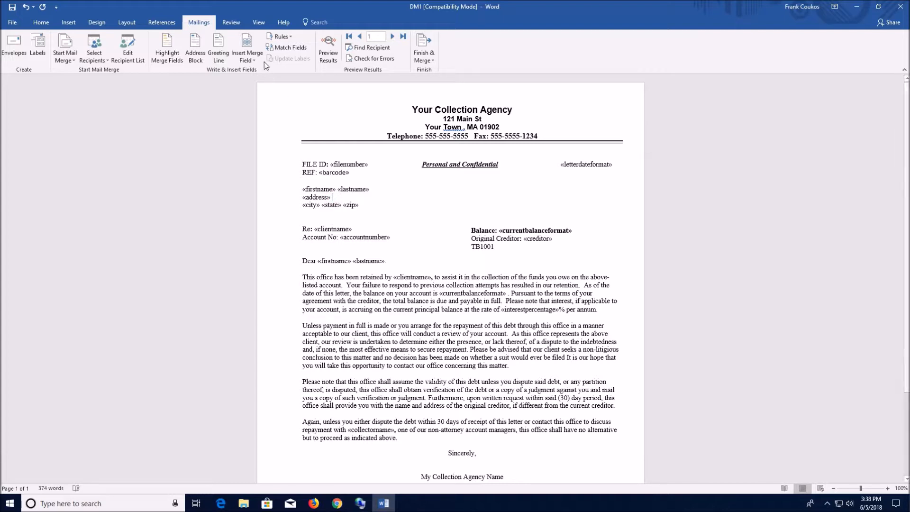
pyautogui.click(252, 56)
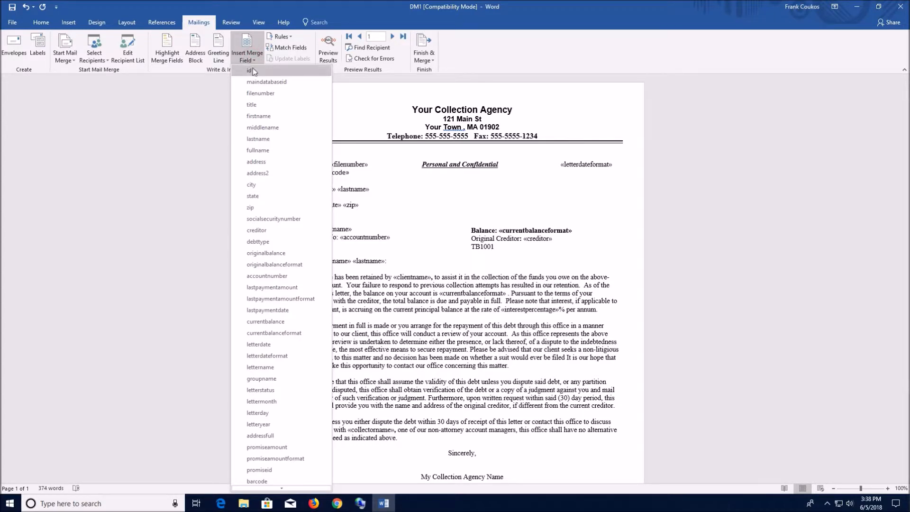
pyautogui.scroll(-1, 264, 119)
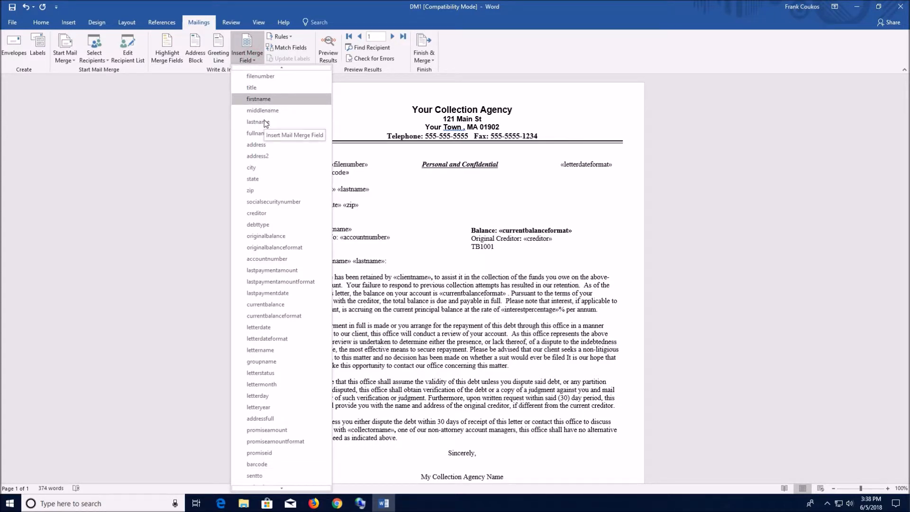
pyautogui.click(263, 155)
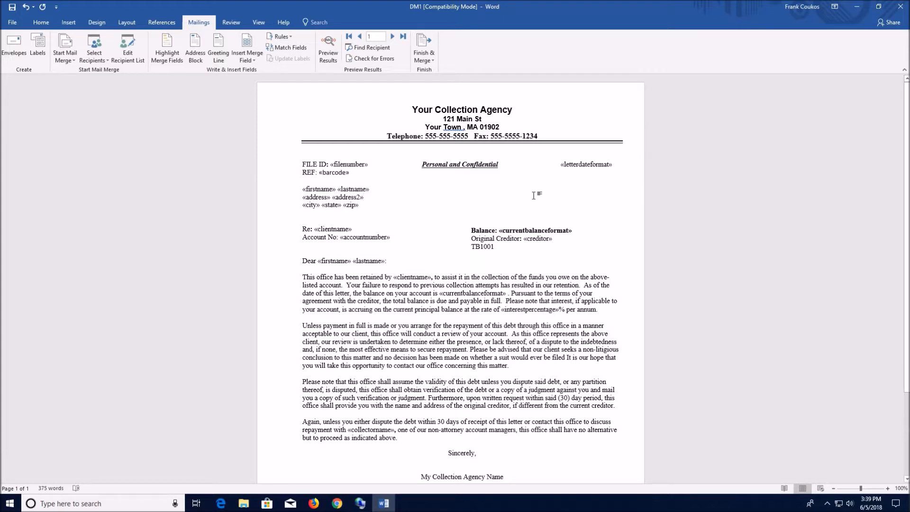
pyautogui.click(14, 6)
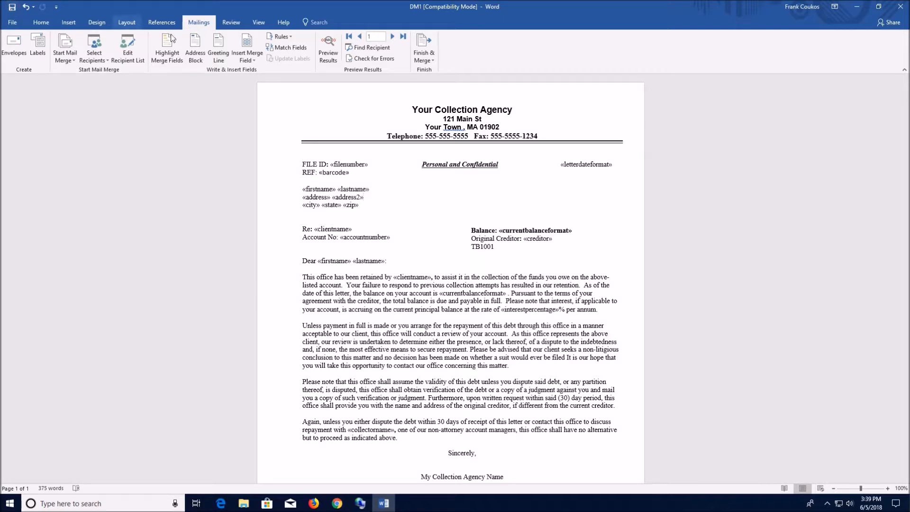
# - Preview the merged DM1 letter with the first recipient's data and return to the merge field view
pyautogui.click(330, 46)
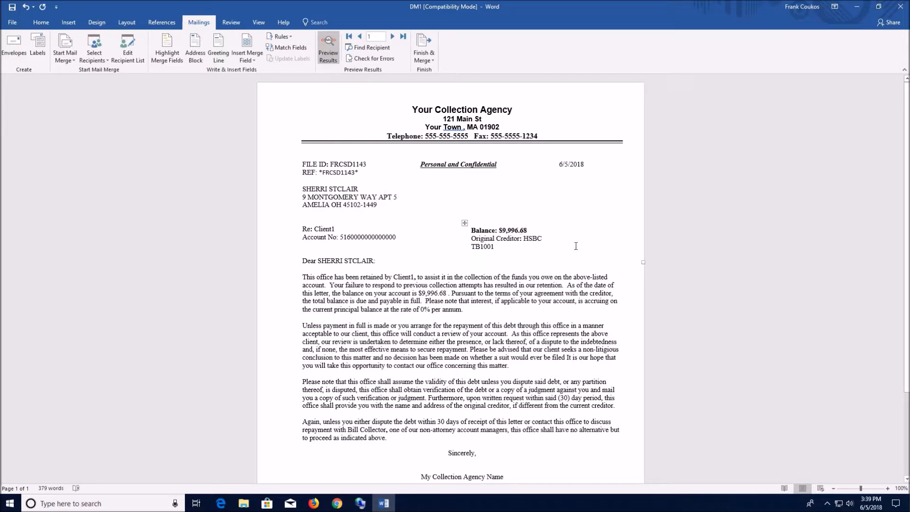
pyautogui.scroll(-1, 585, 252)
pyautogui.scroll(-2, 586, 252)
pyautogui.scroll(3, 585, 252)
pyautogui.click(331, 56)
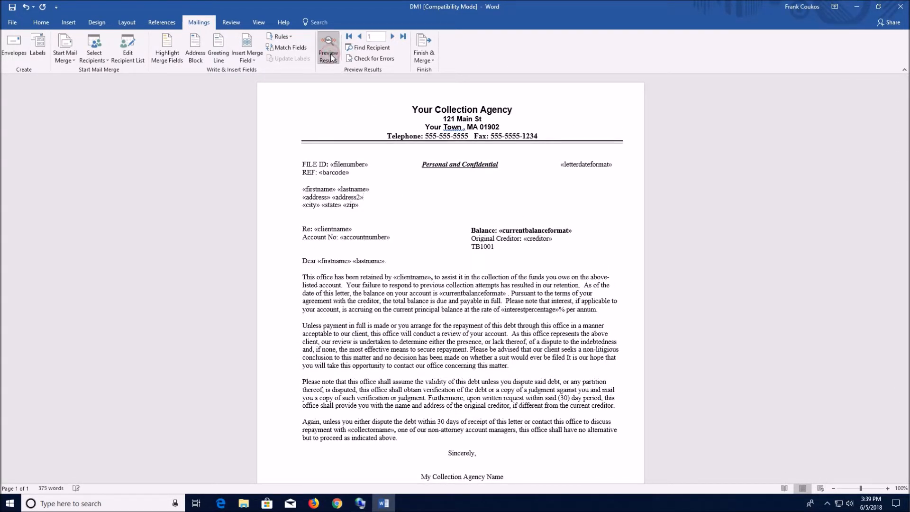
pyautogui.click(332, 57)
pyautogui.click(331, 57)
pyautogui.click(331, 57)
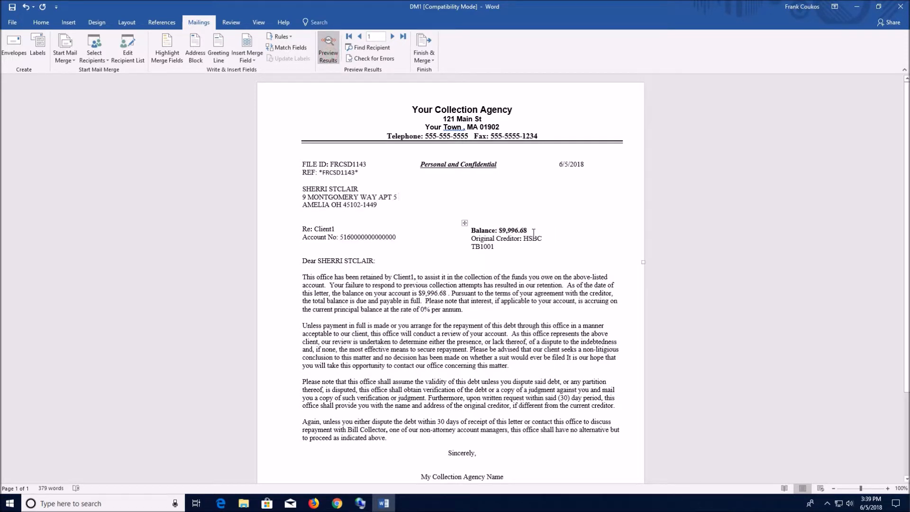
pyautogui.click(326, 44)
# - Save and close the DM1 template in Word, and switch back to Collections MAX Administrator
pyautogui.click(13, 8)
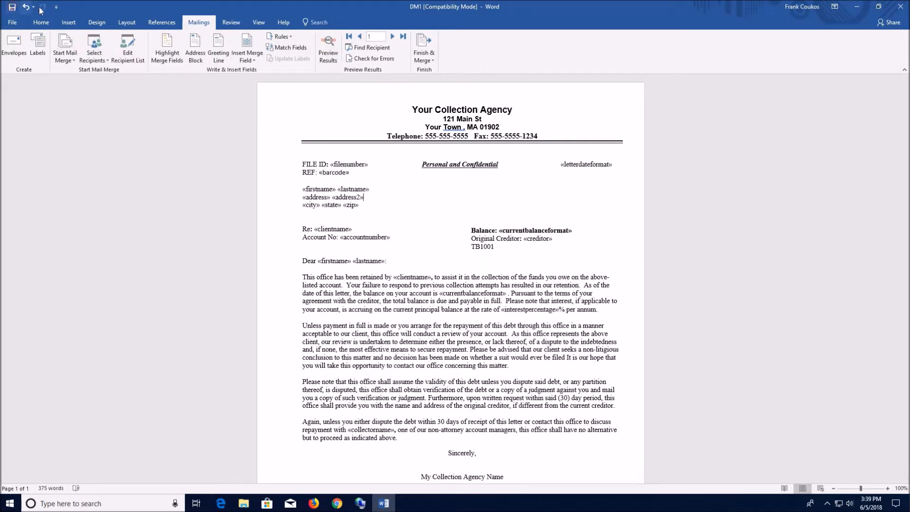
pyautogui.click(903, 8)
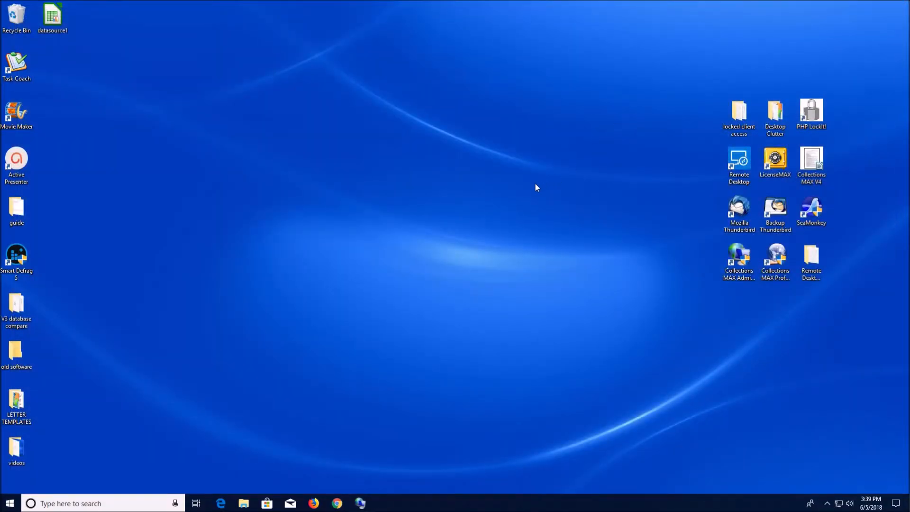
pyautogui.click(361, 503)
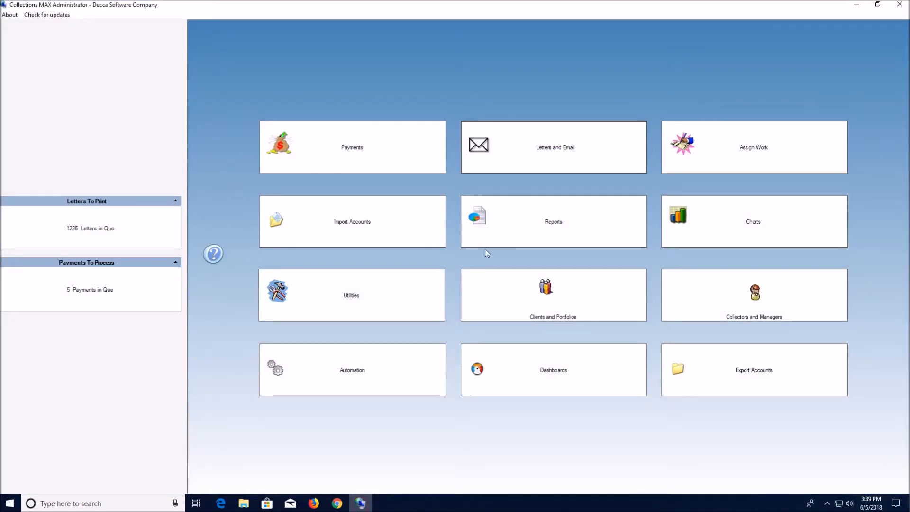
# - List the letters dated 6/5/2018 in Letters and Email and start a mail merge with the DM1 debtor letter
pyautogui.click(555, 151)
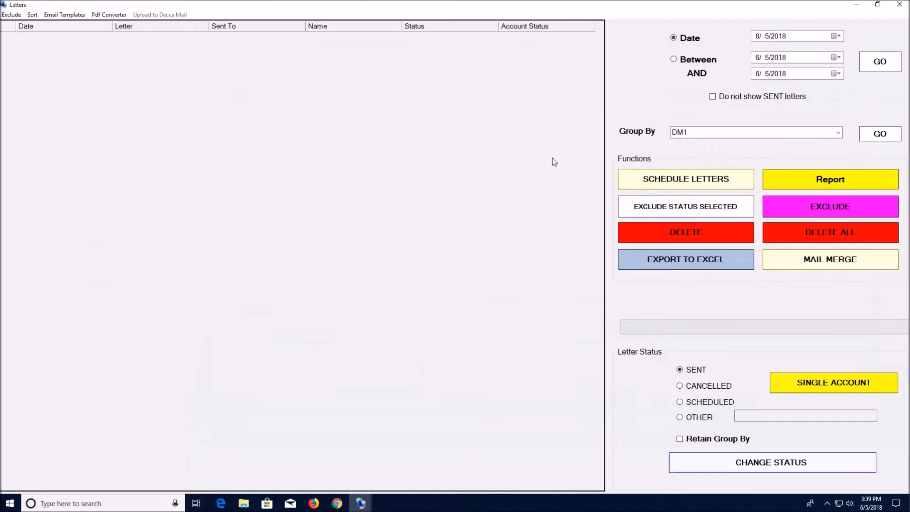
pyautogui.click(878, 62)
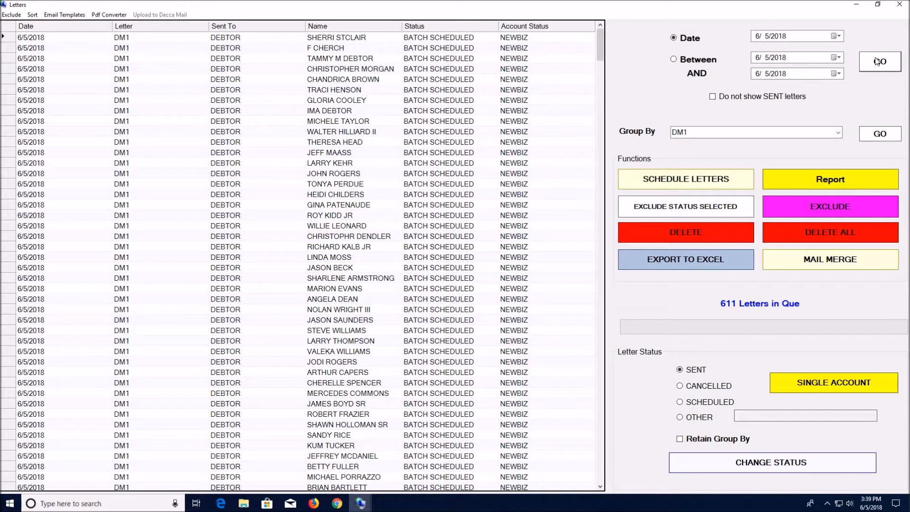
pyautogui.click(795, 259)
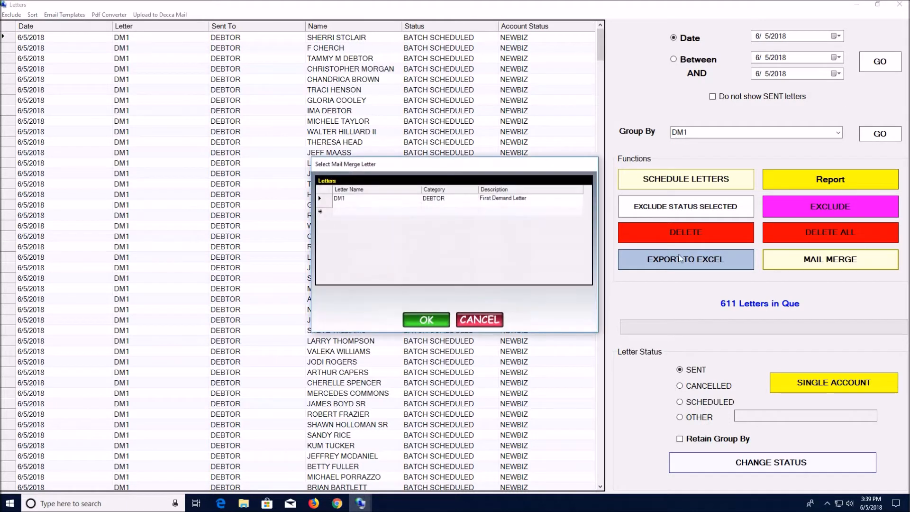
pyautogui.click(329, 204)
pyautogui.click(427, 320)
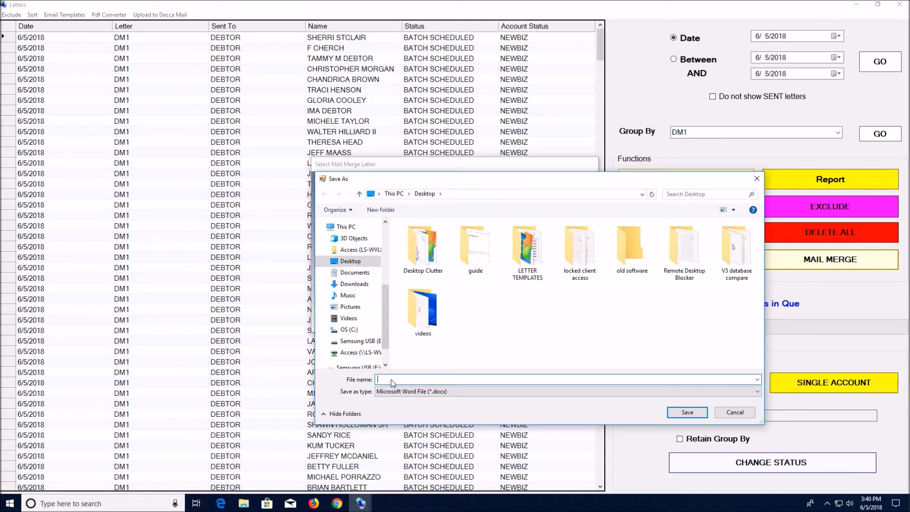
# - Save the mail merge output to the Desktop as a Word file named DM1EXPORTED
pyautogui.write('DM1EXPORTED')
pyautogui.click(687, 412)
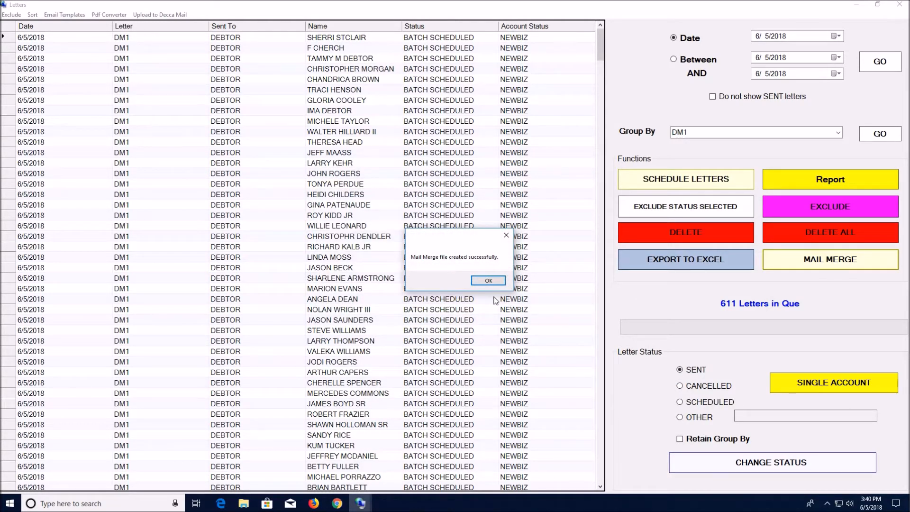
pyautogui.click(483, 283)
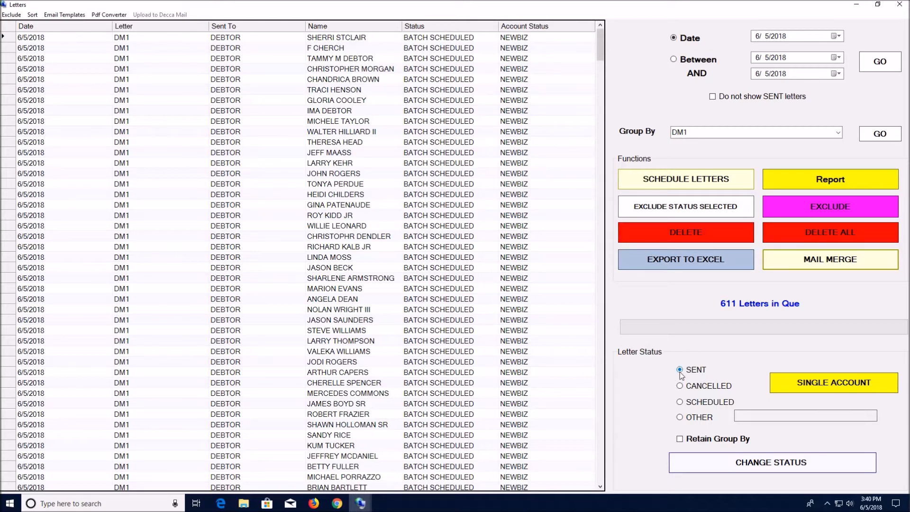
# - Change the status of the listed DM1 letters to SENT and minimize the Collections MAX windows to reach the desktop
pyautogui.click(754, 467)
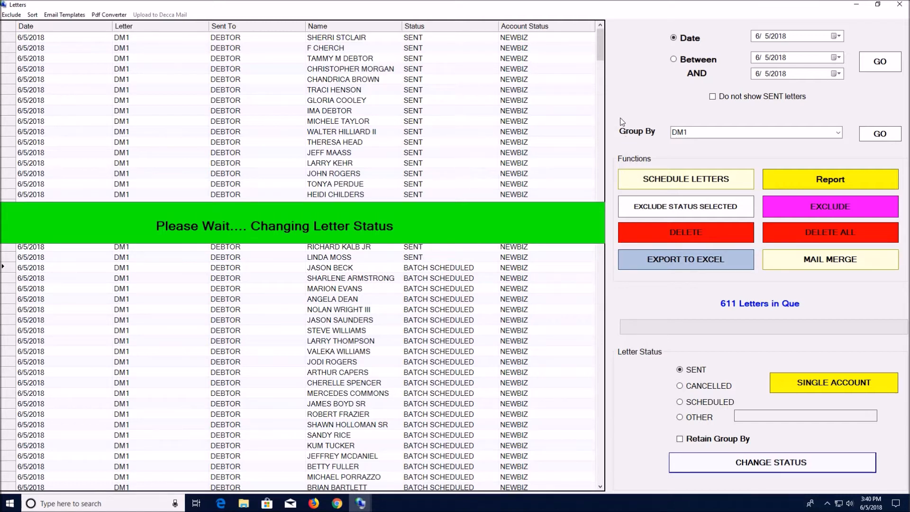
pyautogui.click(857, 6)
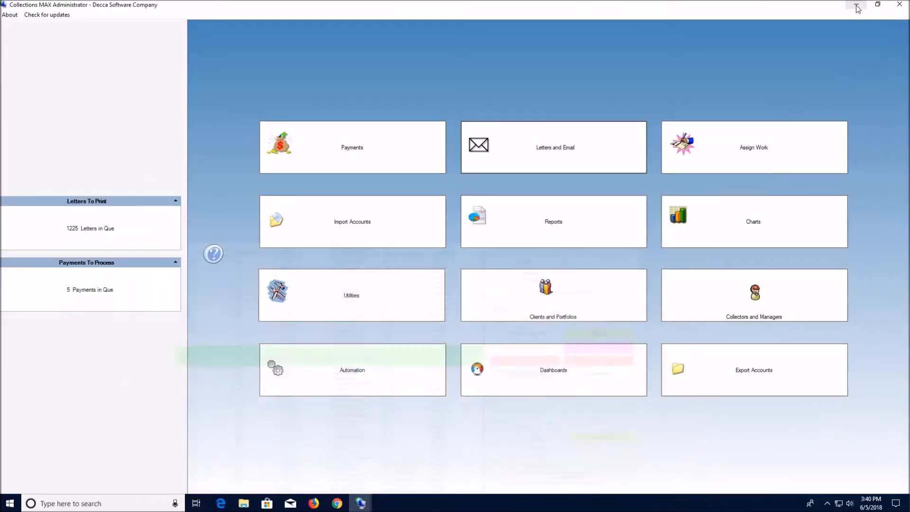
pyautogui.click(857, 6)
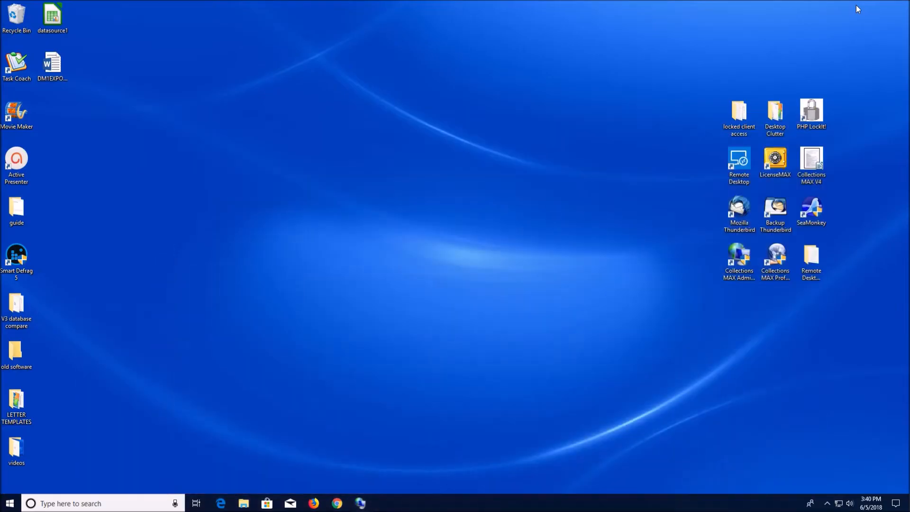
# - Open the DM1EXPORTED document from the desktop in Word and examine the merged letters' recipient details, balances and body text
pyautogui.click(66, 77)
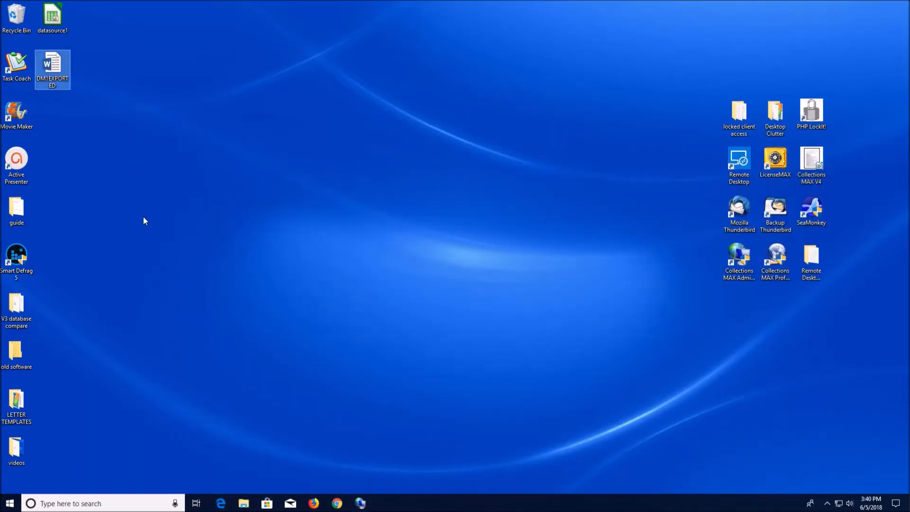
pyautogui.doubleClick(53, 67)
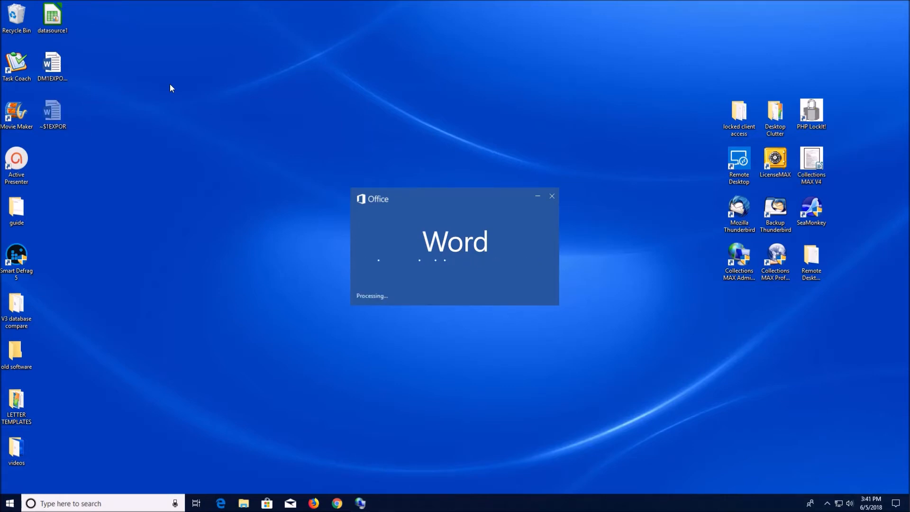
pyautogui.scroll(-10, 459, 295)
pyautogui.scroll(-10, 459, 295)
pyautogui.scroll(-6, 459, 295)
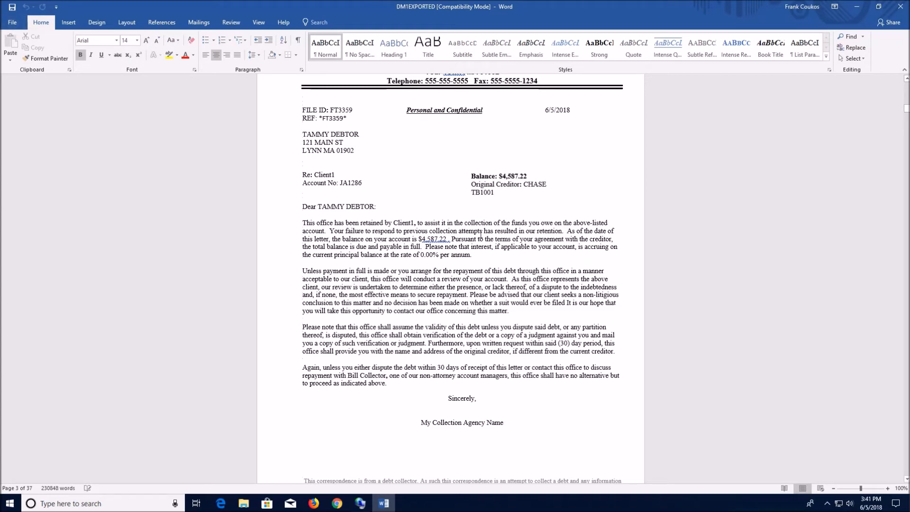
pyautogui.scroll(-3, 480, 233)
pyautogui.scroll(2, 481, 233)
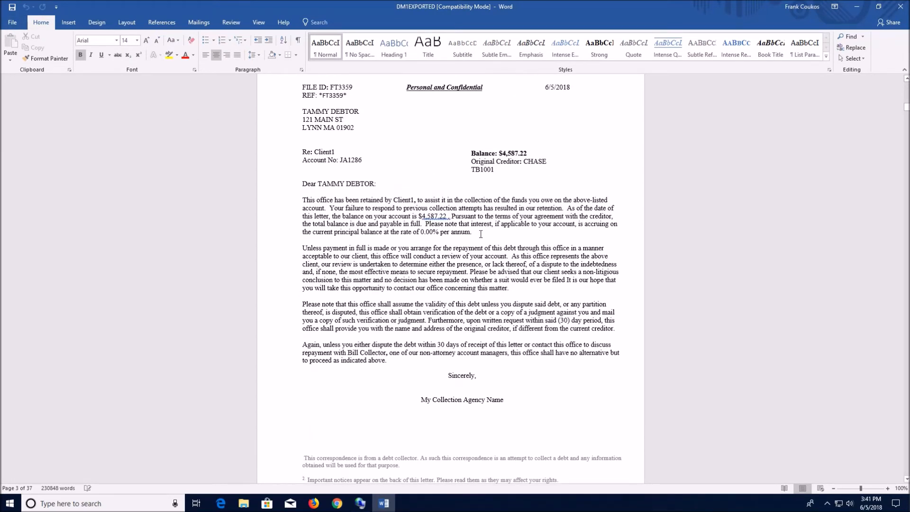
pyautogui.scroll(1, 481, 233)
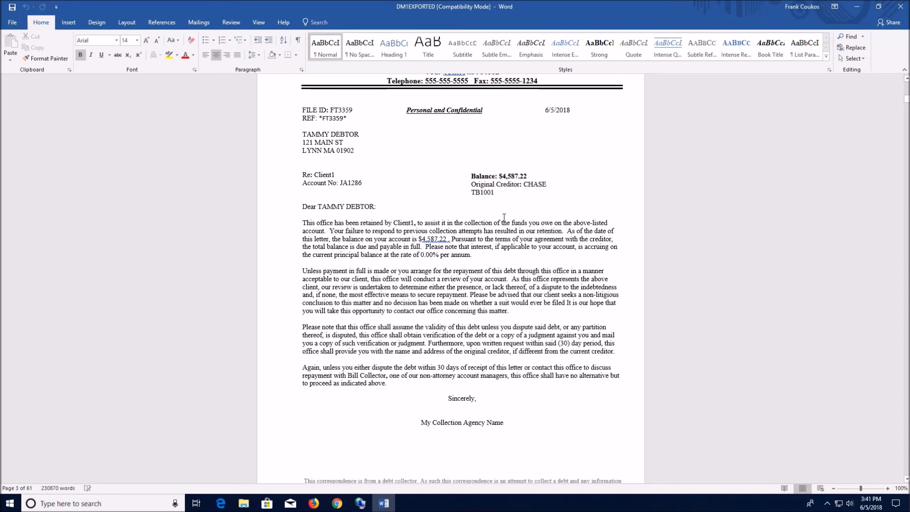
pyautogui.scroll(-10, 504, 217)
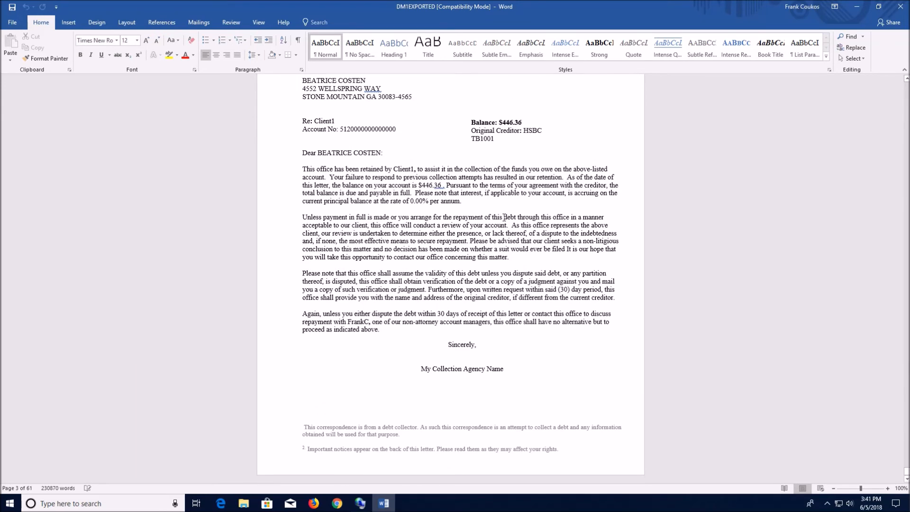